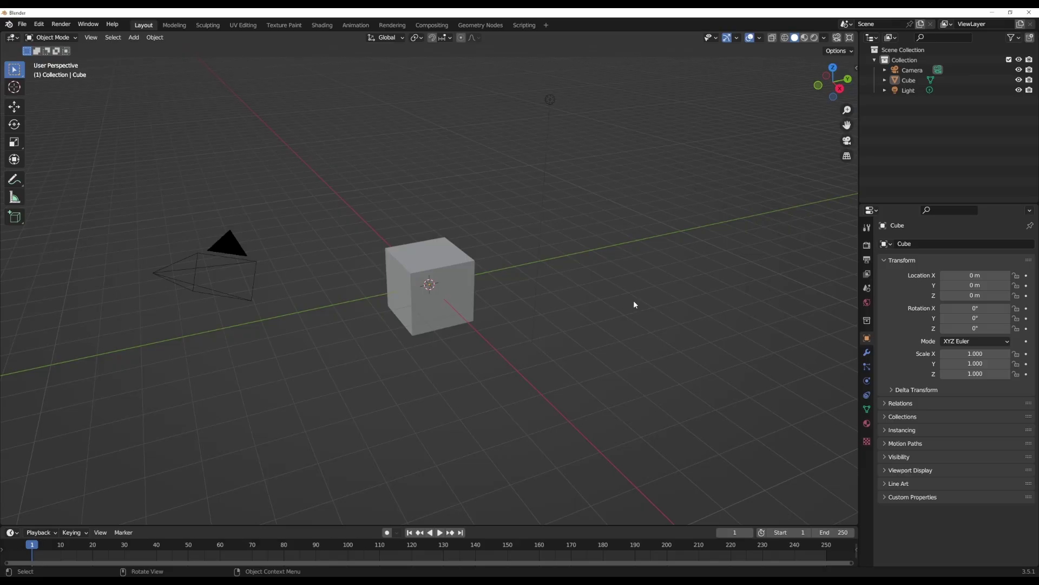
- Find the Stylized Shaders add-on in the add-on preferences and save the preferences with it enabled
{"action": "left_click", "coordinate": [39, 24]}
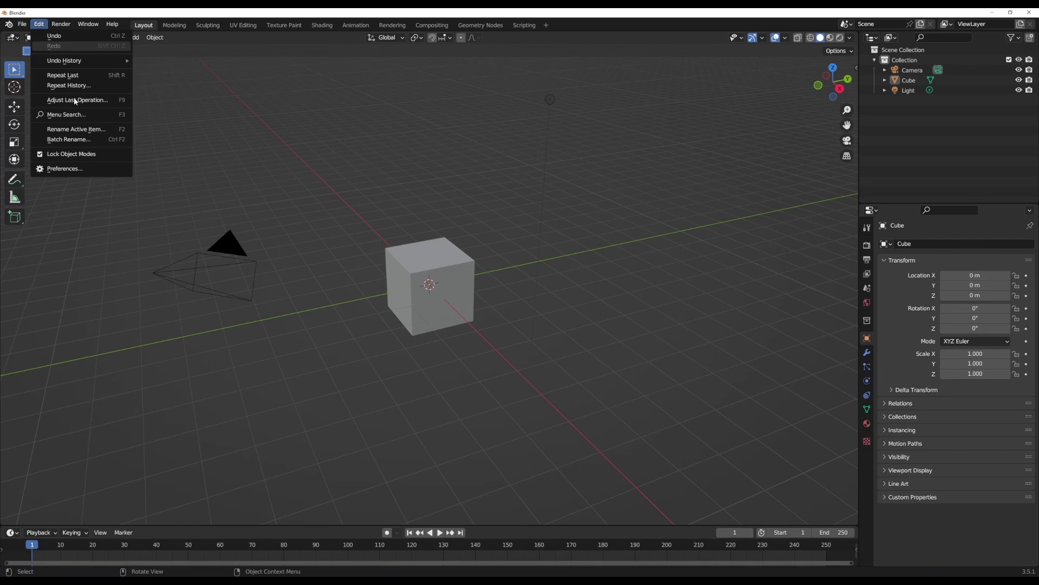
{"action": "left_click", "coordinate": [85, 170]}
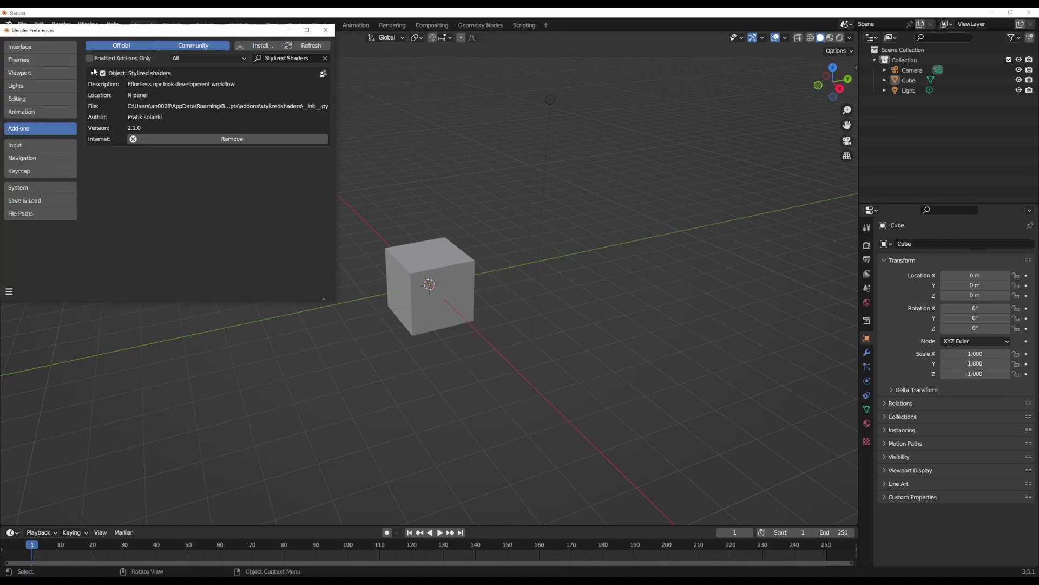
{"action": "left_click", "coordinate": [92, 72]}
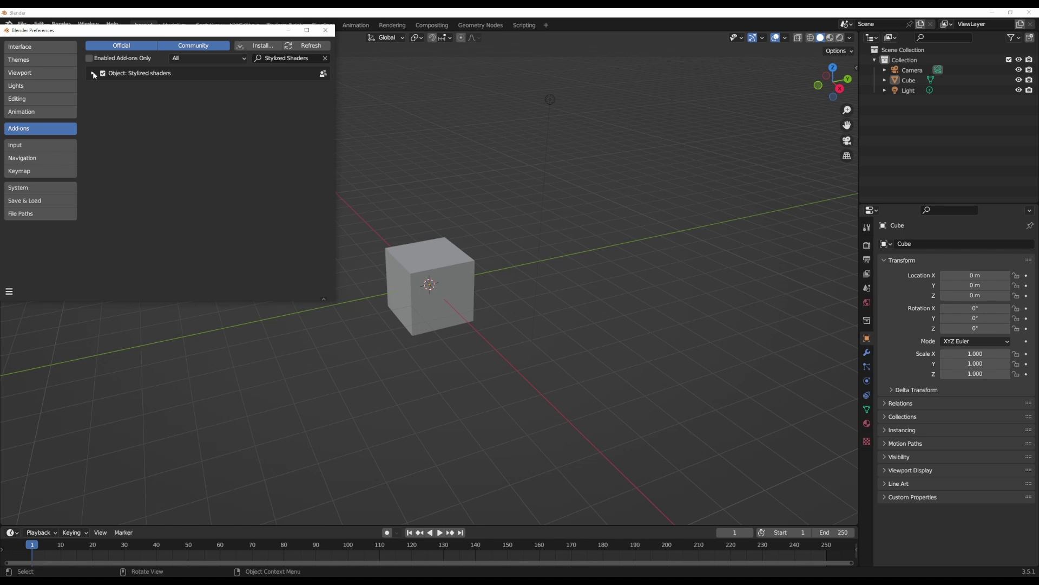
{"action": "left_click", "coordinate": [8, 292]}
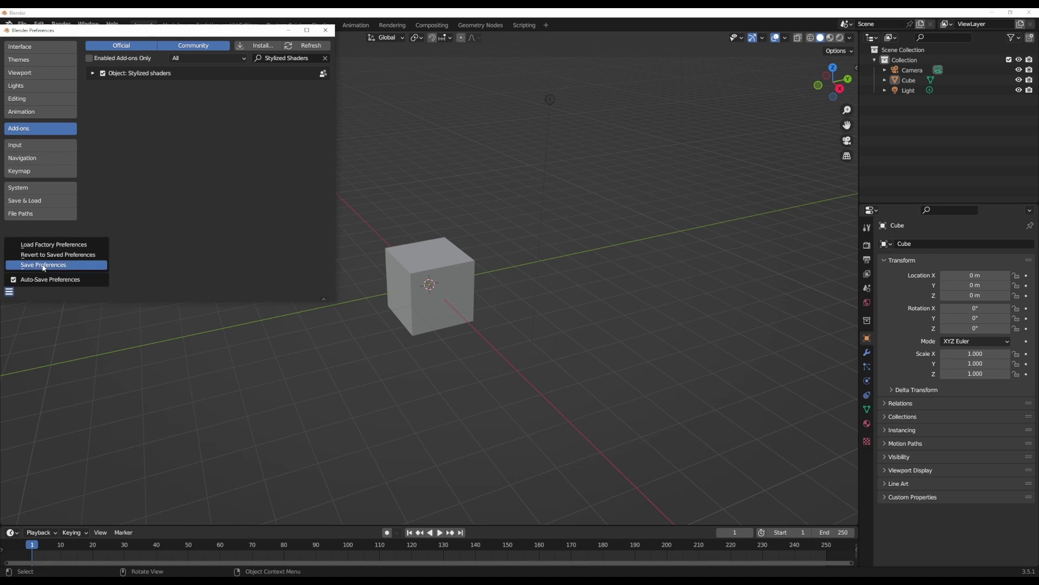
{"action": "left_click", "coordinate": [42, 266]}
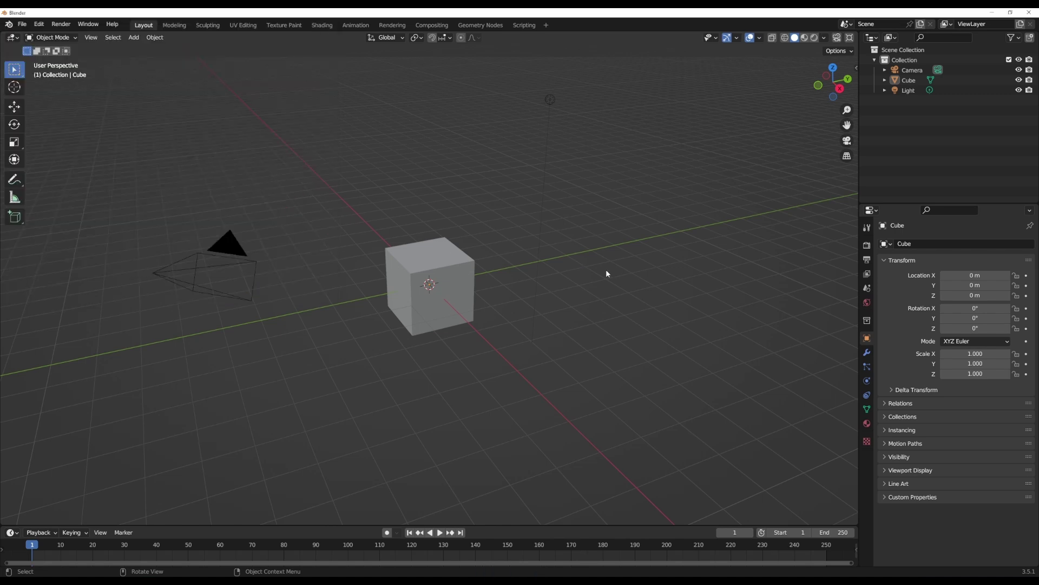
- Display the Stylized shaders add-on's settings in the viewport sidebar
{"action": "middle_click_drag", "start_coordinate": [605, 274], "coordinate": [535, 266]}
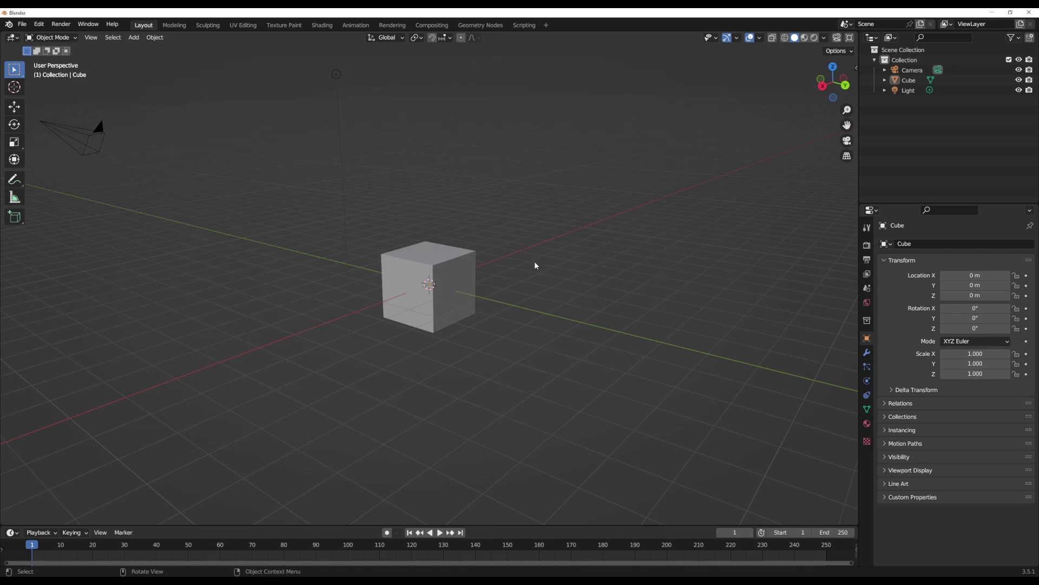
{"action": "key", "text": "n"}
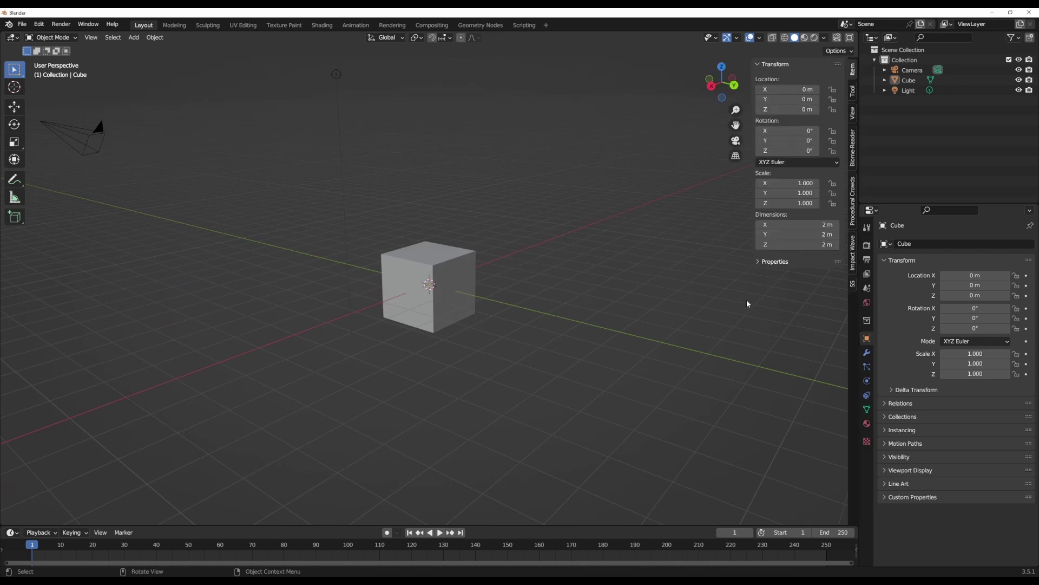
{"action": "left_click", "coordinate": [853, 286]}
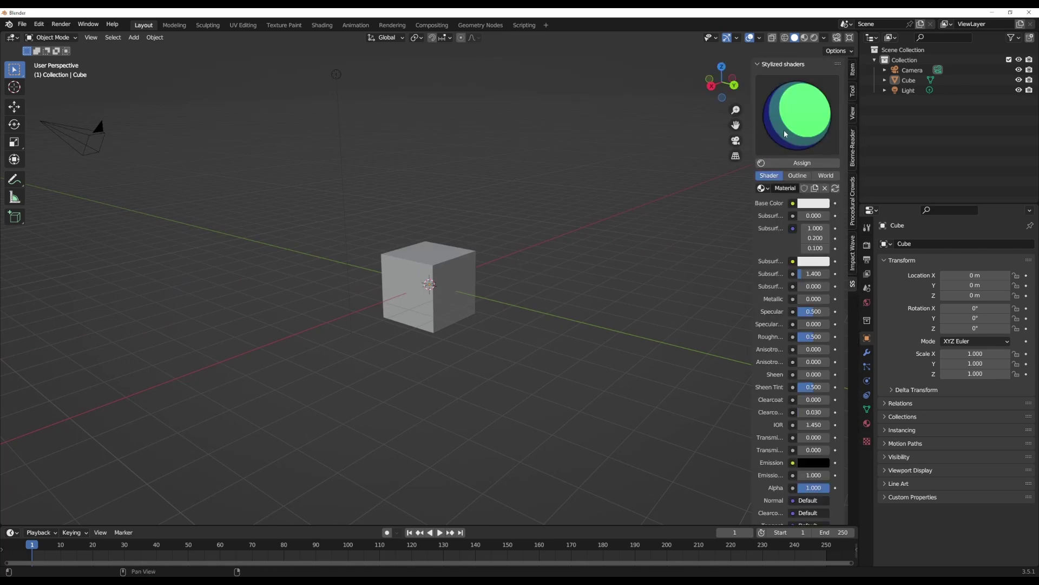
- Round the cube into a sphere with a level 2 subdivision and apply Shade Smooth
{"action": "left_click", "coordinate": [433, 272]}
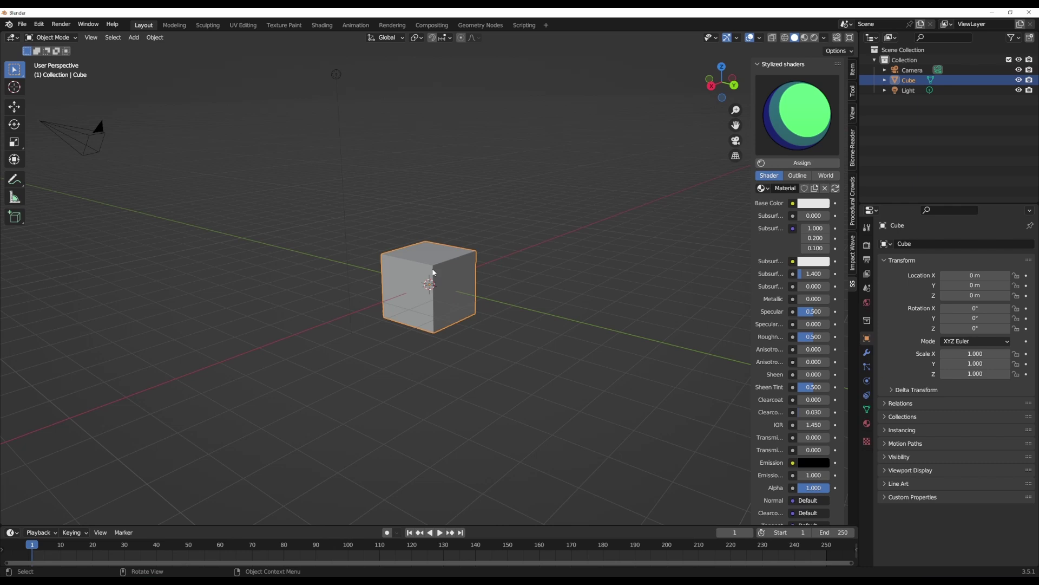
{"action": "key", "text": "ctrl"}
{"action": "key", "text": "ctrl+2"}
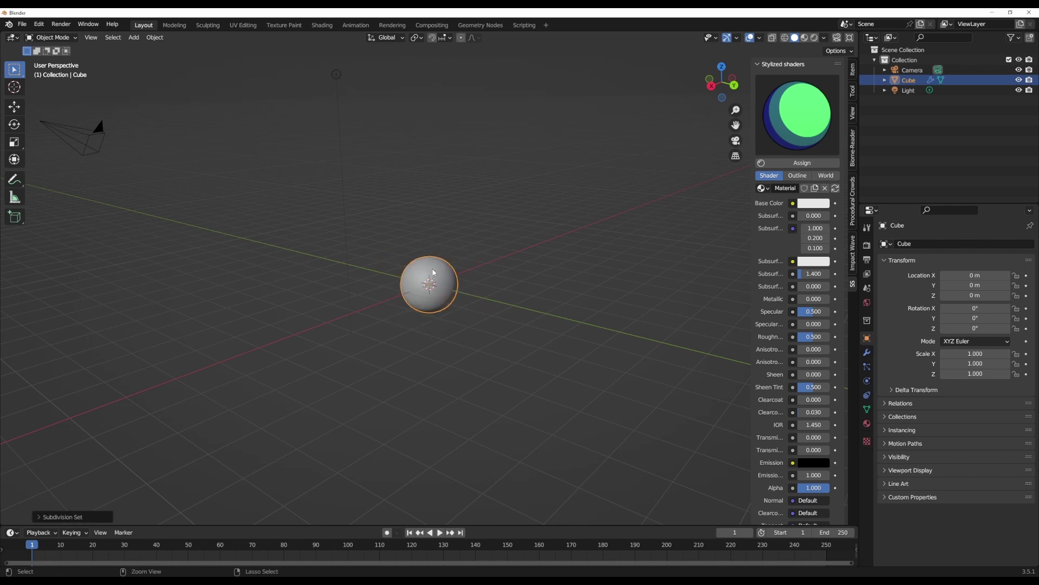
{"action": "right_click", "coordinate": [433, 216]}
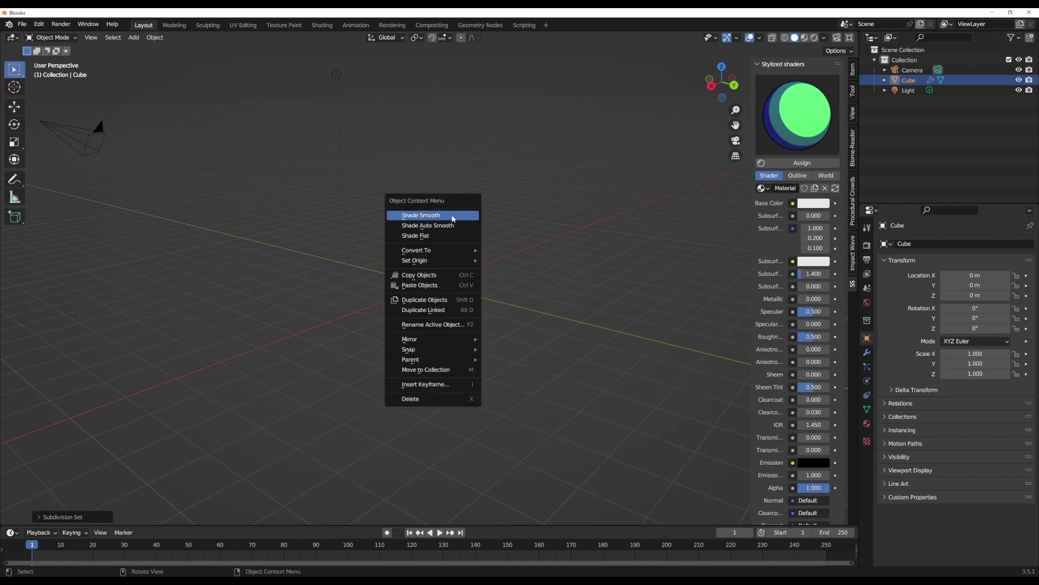
{"action": "left_click", "coordinate": [452, 218]}
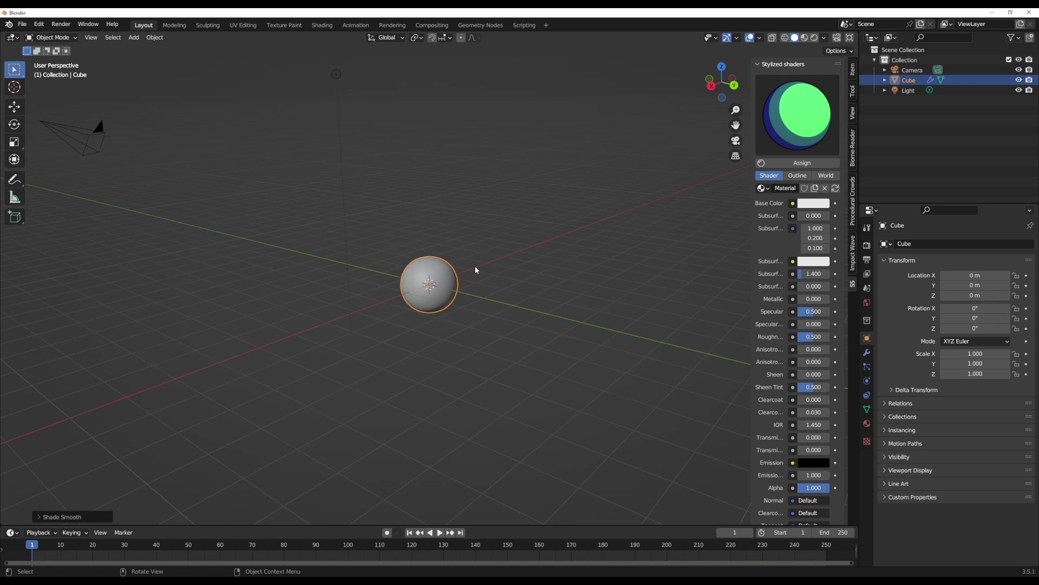
- Add a plane under the sphere and scale it up to about 4.66
{"action": "left_click", "coordinate": [490, 272]}
{"action": "key", "text": "shift+a"}
{"action": "mouse_move", "coordinate": [492, 272]}
{"action": "left_click", "coordinate": [529, 270]}
{"action": "key", "text": "s"}
{"action": "left_click", "coordinate": [856, 477]}
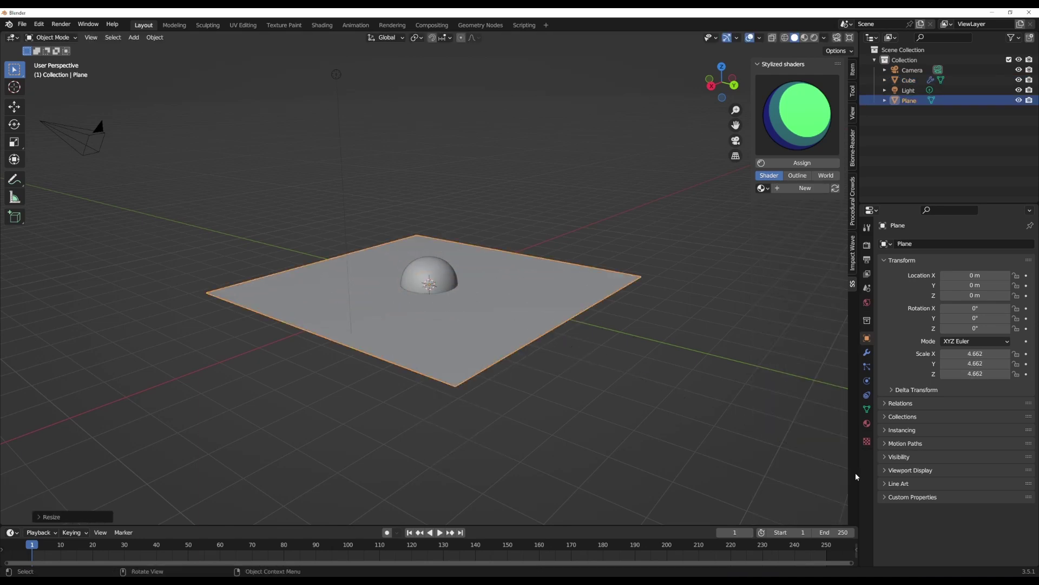
- Raise the sphere to about 1.05 m in Z and display the scene in Rendered shading
{"action": "left_click", "coordinate": [437, 275]}
{"action": "key", "text": "z"}
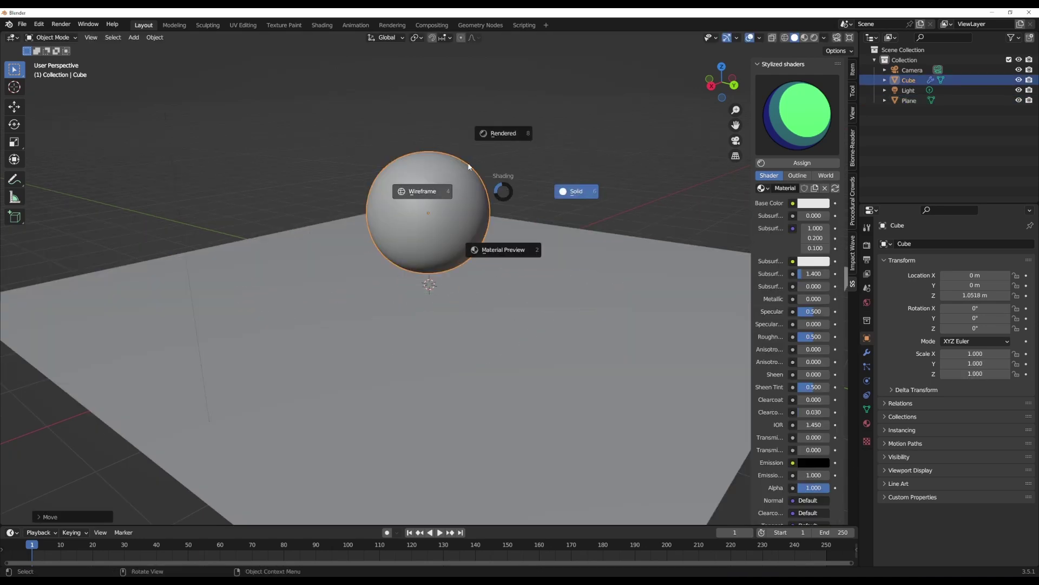
{"action": "left_click", "coordinate": [500, 135]}
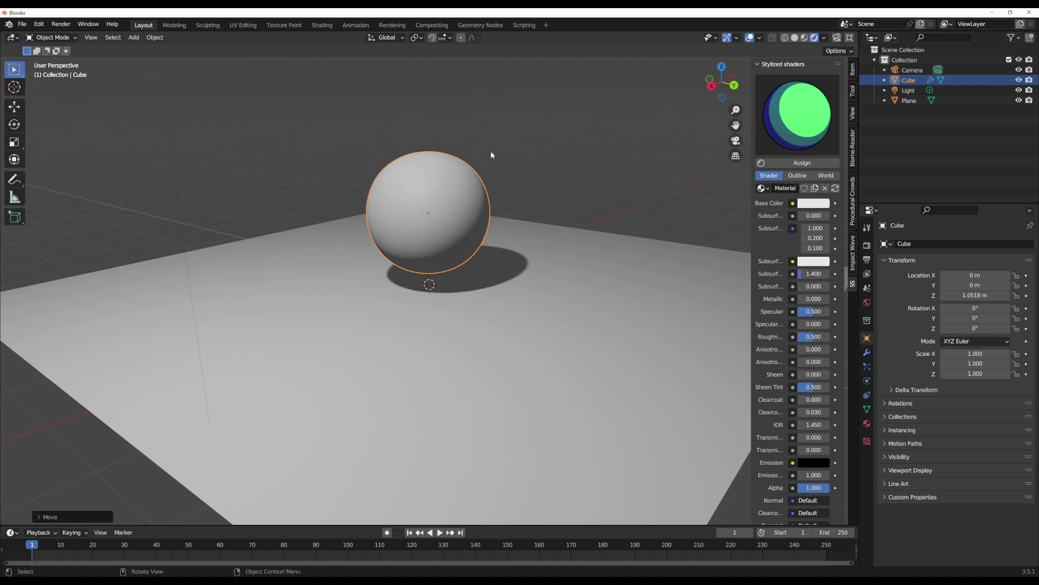
- Assign the moss shader to the sphere
{"action": "left_click", "coordinate": [791, 119]}
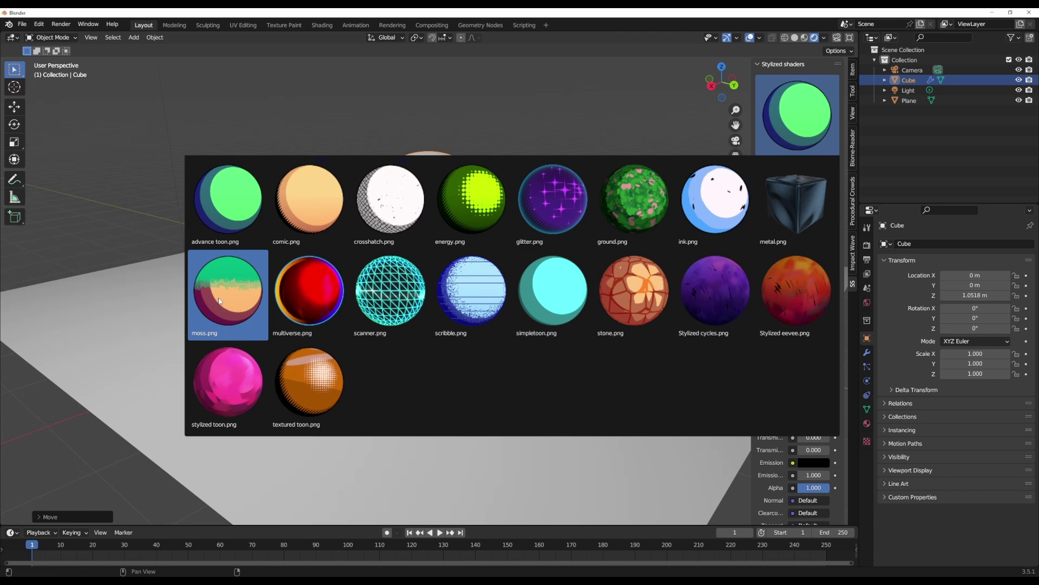
{"action": "left_click", "coordinate": [241, 301]}
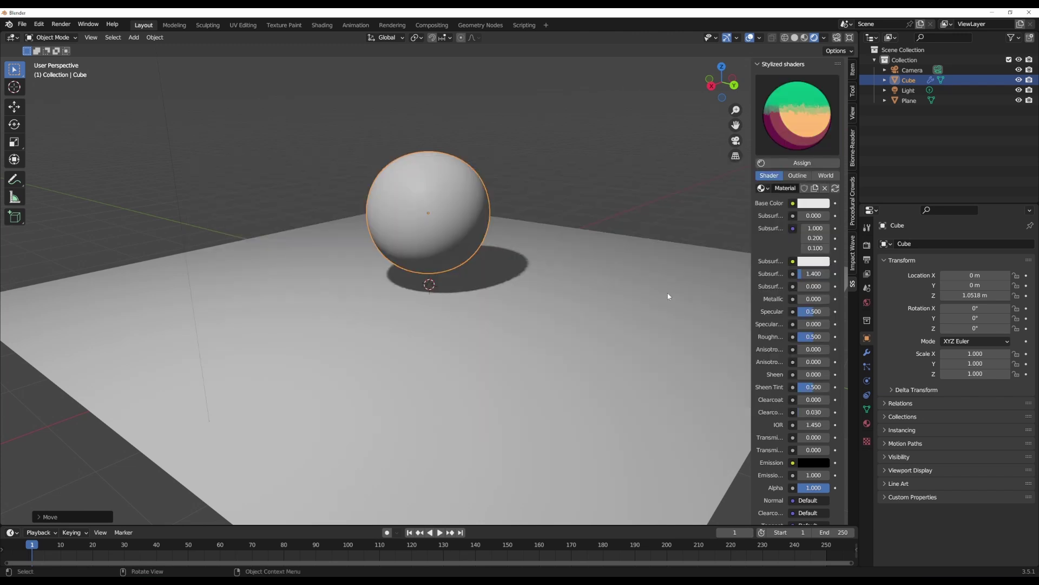
{"action": "left_click", "coordinate": [799, 163]}
- Darken the moss shader's green moss colour to a brightness value of about 0.17
{"action": "middle_click_drag", "start_coordinate": [364, 216], "coordinate": [451, 221]}
{"action": "scroll", "coordinate": [450, 223], "scroll_direction": "up", "scroll_amount": 5}
{"action": "middle_click_drag", "start_coordinate": [515, 227], "coordinate": [457, 314]}
{"action": "scroll", "coordinate": [491, 330], "scroll_direction": "down", "scroll_amount": 2}
{"action": "left_click", "coordinate": [816, 355]}
{"action": "left_click_drag", "start_coordinate": [886, 227], "coordinate": [886, 247]}
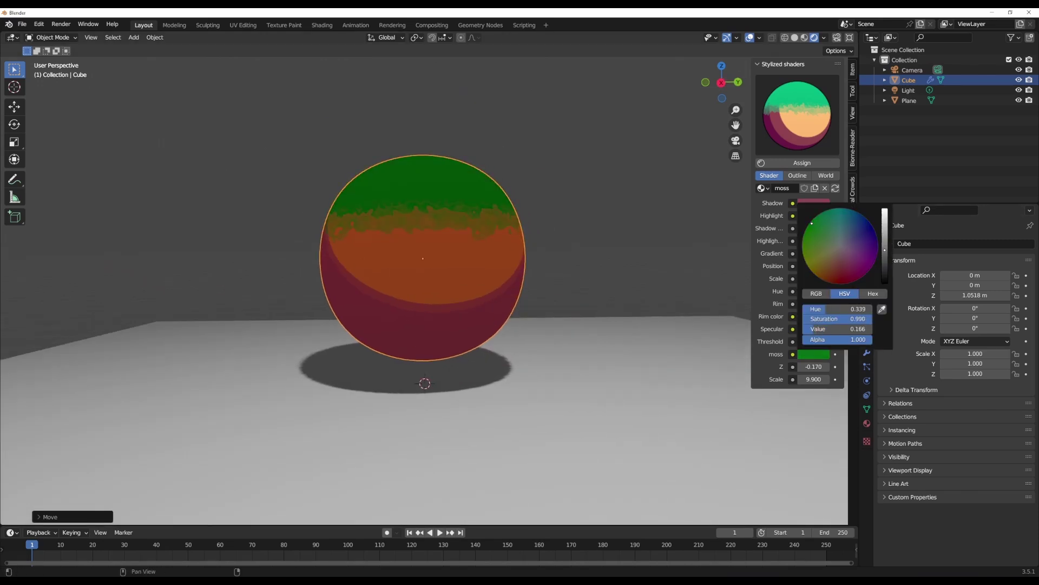
- Move the light to about X 3.79 m, Y -0.05 m, Z 5.06 m
{"action": "scroll", "coordinate": [490, 288], "scroll_direction": "down", "scroll_amount": 5}
{"action": "middle_click_drag", "start_coordinate": [489, 288], "coordinate": [490, 325]}
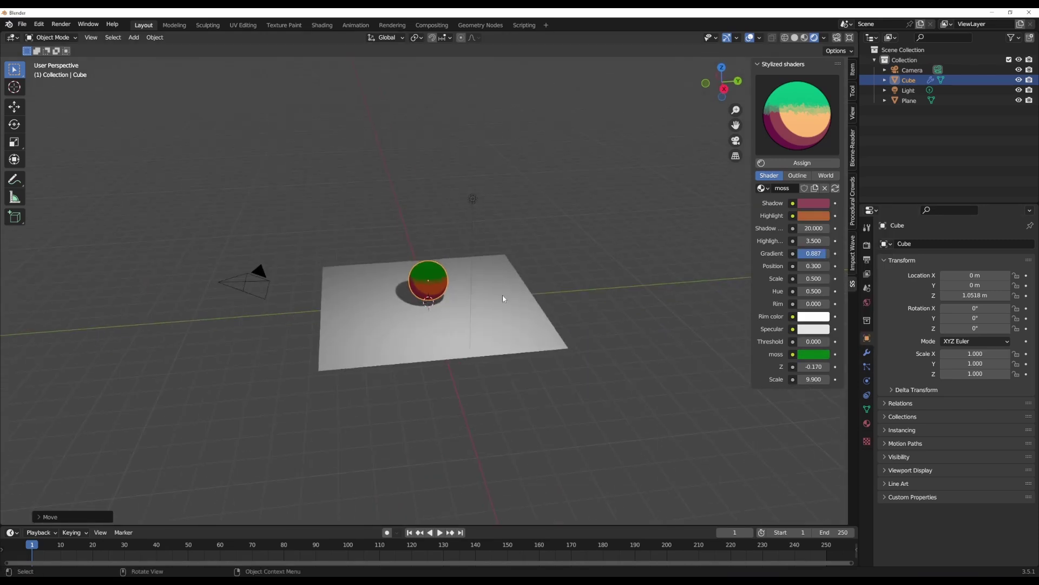
{"action": "left_click", "coordinate": [474, 198]}
{"action": "middle_click_drag", "start_coordinate": [482, 247], "coordinate": [495, 236]}
{"action": "scroll", "coordinate": [495, 236], "scroll_direction": "up", "scroll_amount": 3}
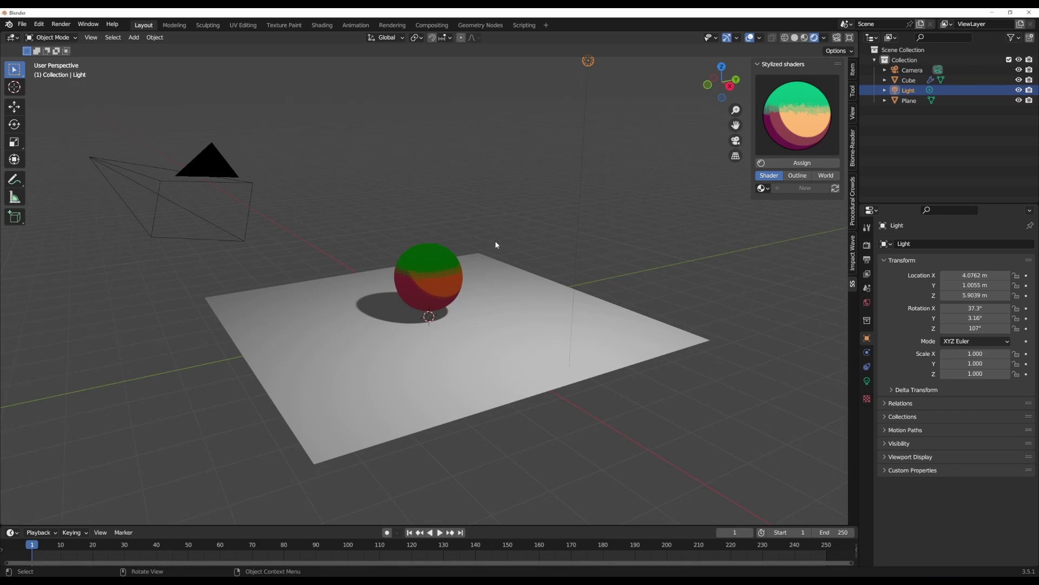
{"action": "key", "text": "g"}
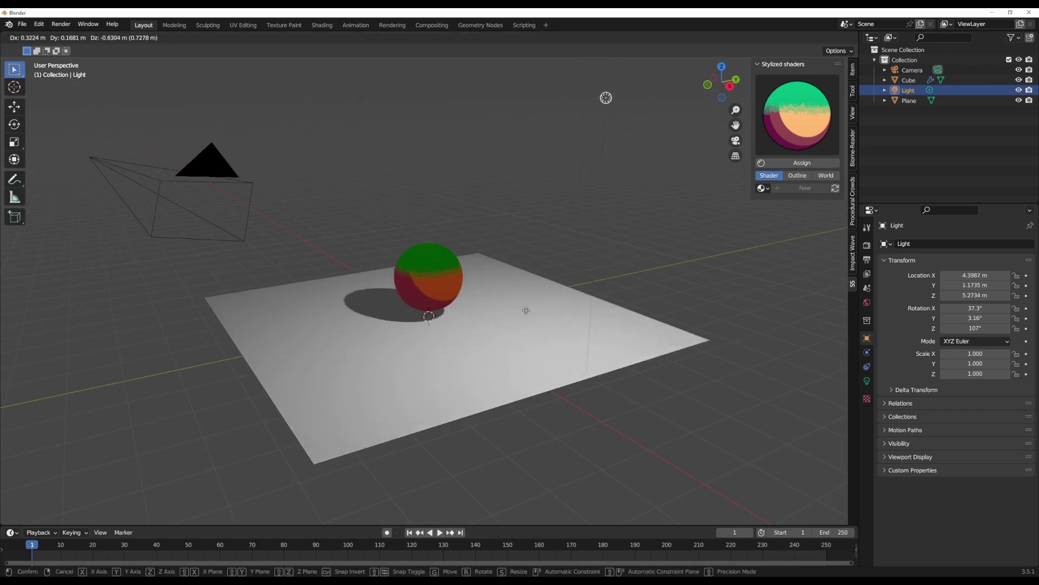
{"action": "left_click", "coordinate": [463, 326]}
- Add a black outline with a thickness of -0.05 m to the sphere
{"action": "scroll", "coordinate": [463, 327], "scroll_direction": "up", "scroll_amount": 2}
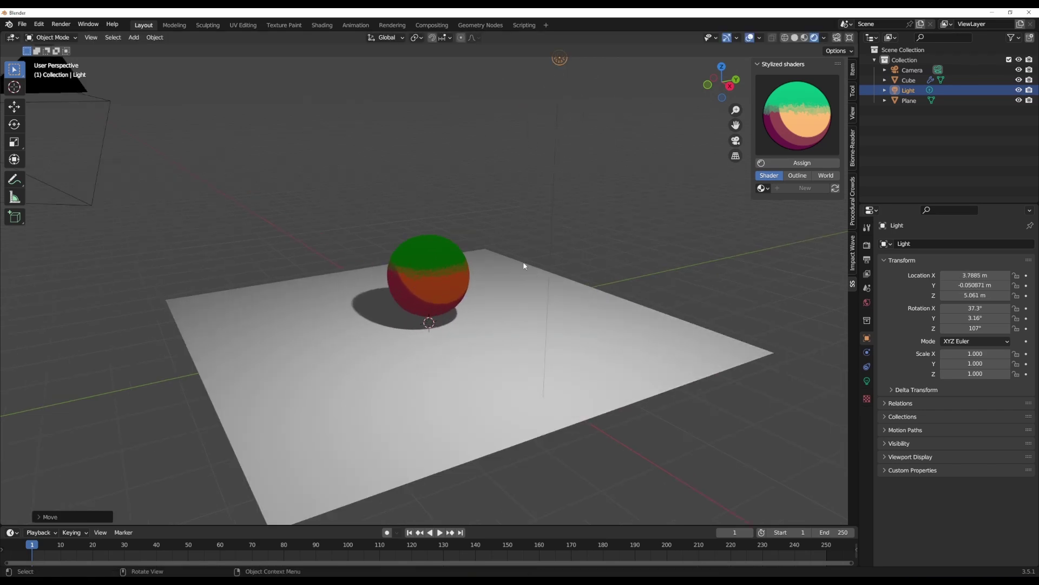
{"action": "left_click", "coordinate": [447, 269]}
{"action": "left_click", "coordinate": [797, 176]}
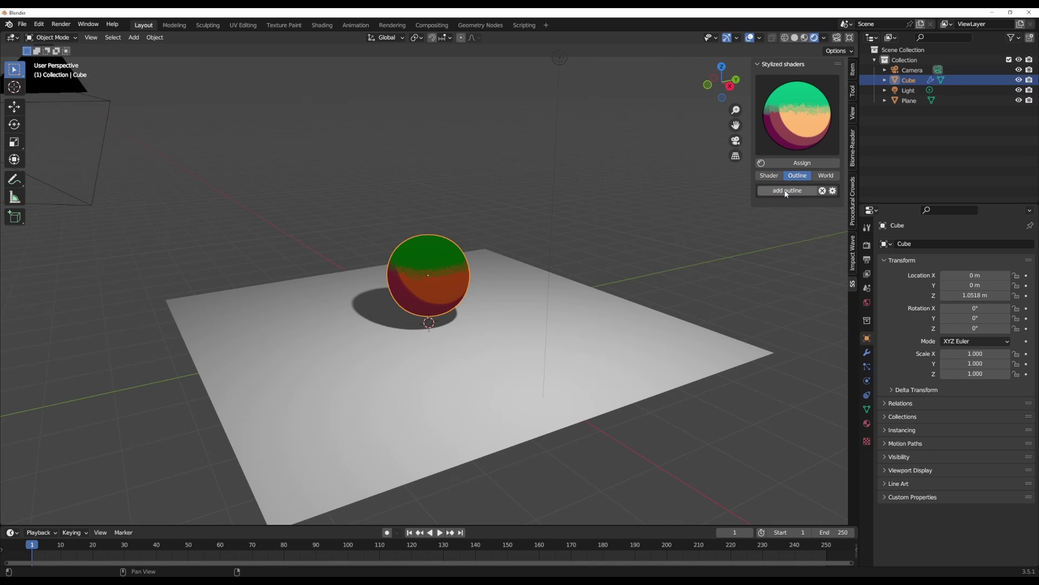
{"action": "left_click", "coordinate": [798, 191]}
{"action": "left_click_drag", "start_coordinate": [784, 207], "coordinate": [784, 207]}
{"action": "scroll", "coordinate": [485, 244], "scroll_direction": "up", "scroll_amount": 4}
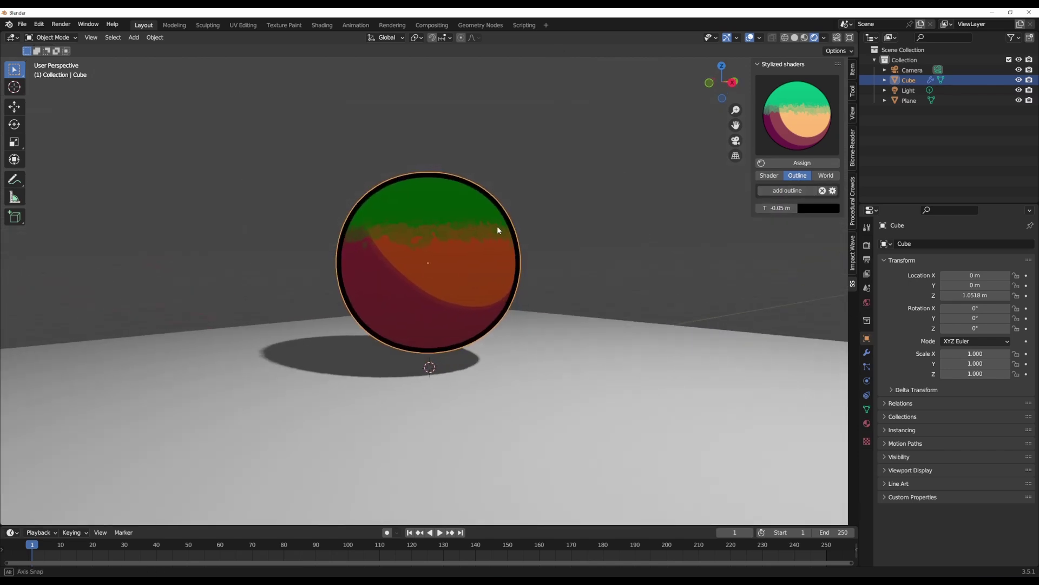
{"action": "left_click", "coordinate": [576, 234]}
{"action": "middle_click_drag", "start_coordinate": [575, 234], "coordinate": [459, 259]}
{"action": "left_click", "coordinate": [459, 258]}
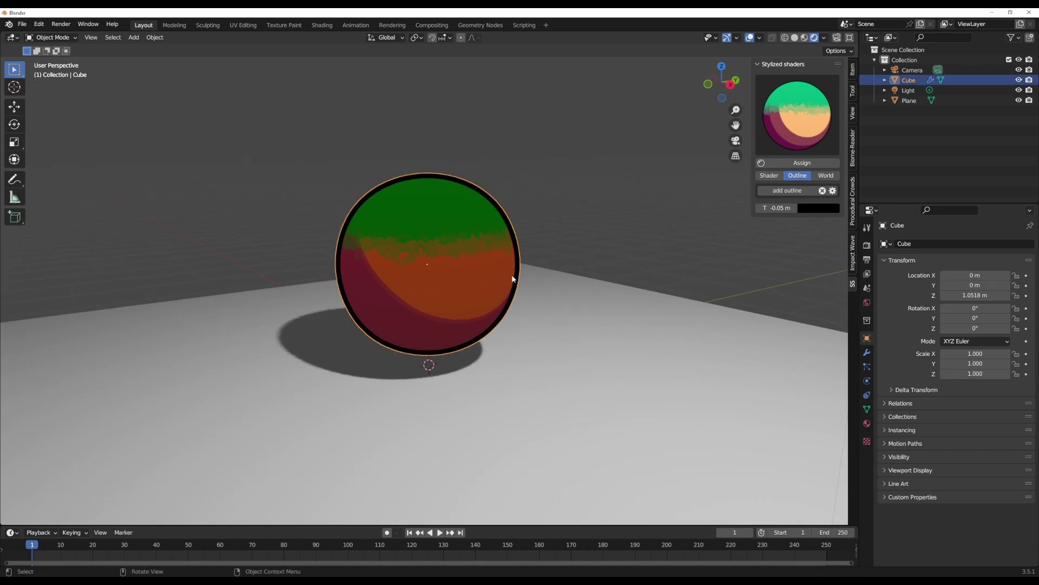
{"action": "left_click", "coordinate": [567, 245]}
{"action": "left_click", "coordinate": [476, 266]}
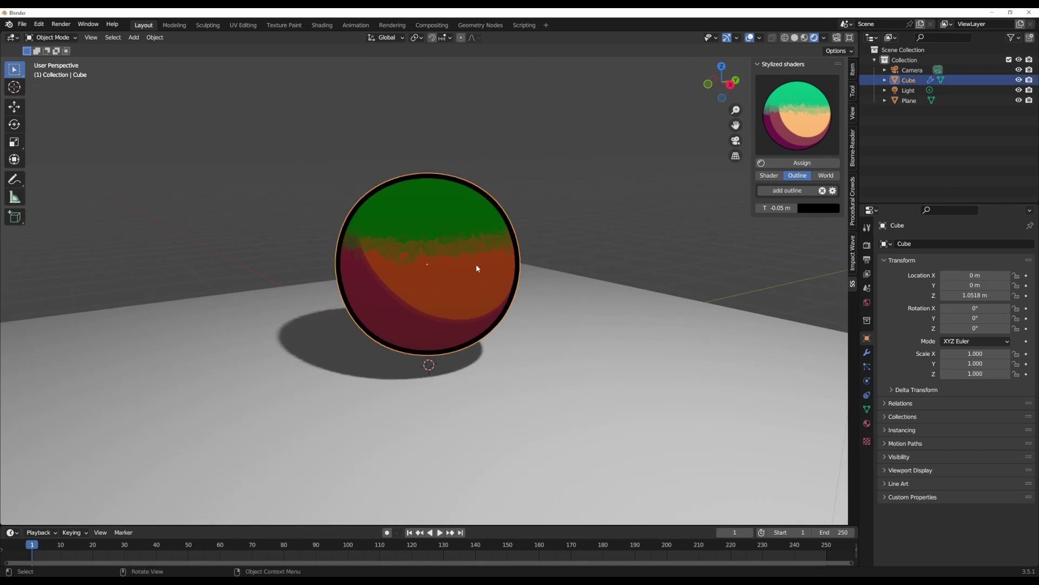
- Apply the Stylized shaders add-on's world setup to the scene background
{"action": "left_click", "coordinate": [824, 178]}
{"action": "middle_click_drag", "start_coordinate": [623, 227], "coordinate": [643, 234]}
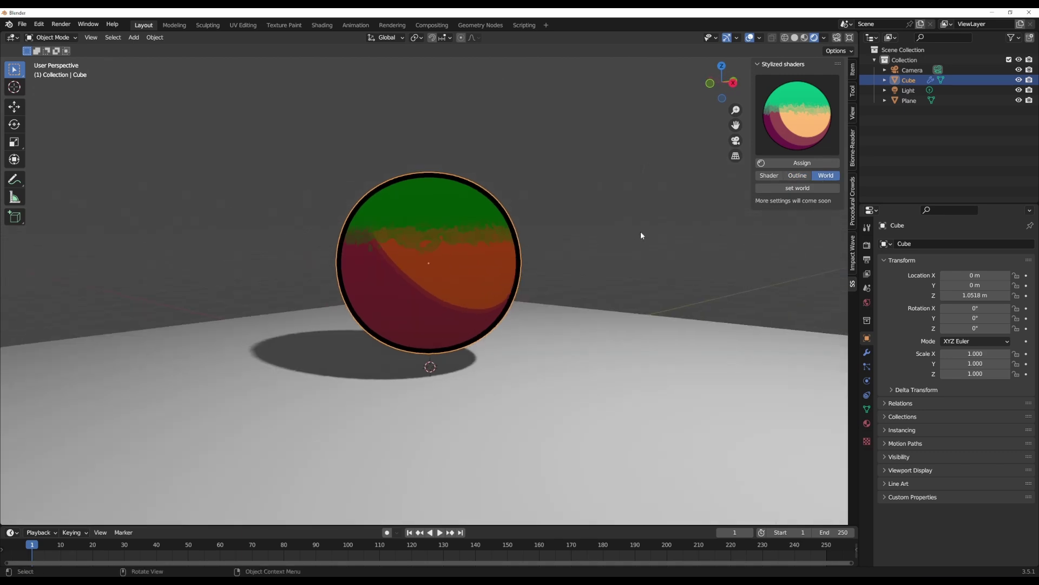
{"action": "left_click", "coordinate": [784, 189]}
{"action": "middle_click_drag", "start_coordinate": [706, 282], "coordinate": [541, 267]}
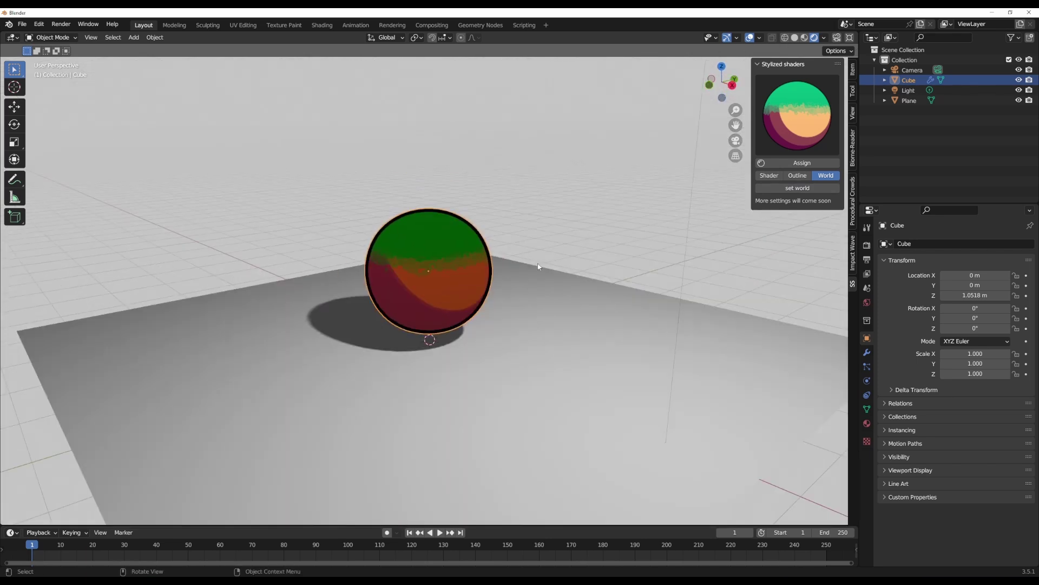
- Replace the sphere's shader with the comic shader
{"action": "left_click", "coordinate": [782, 138]}
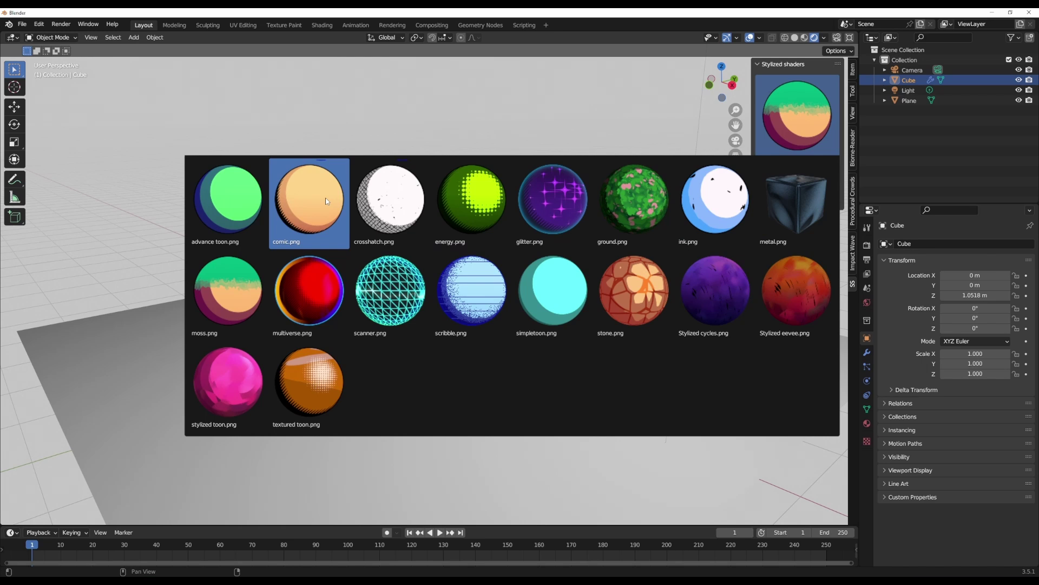
{"action": "left_click", "coordinate": [309, 206]}
{"action": "left_click", "coordinate": [797, 163]}
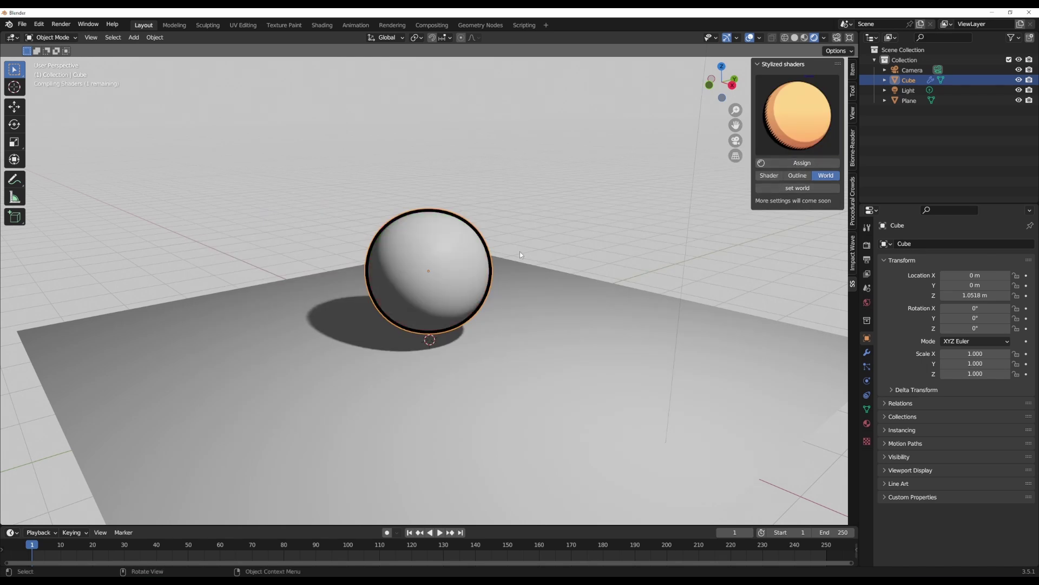
- Move the light to about X 2.60 m, Y -1.80 m, Z 4.39 m
{"action": "scroll", "coordinate": [520, 251], "scroll_direction": "down", "scroll_amount": 3}
{"action": "left_click", "coordinate": [553, 105]}
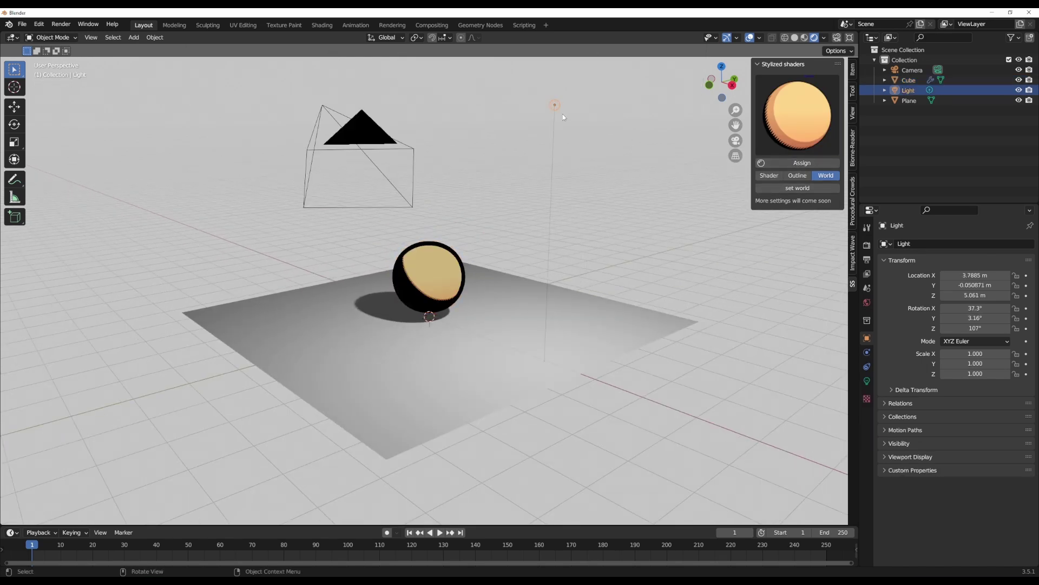
{"action": "key", "text": "g"}
{"action": "left_click", "coordinate": [449, 159]}
{"action": "scroll", "coordinate": [423, 214], "scroll_direction": "up", "scroll_amount": 5}
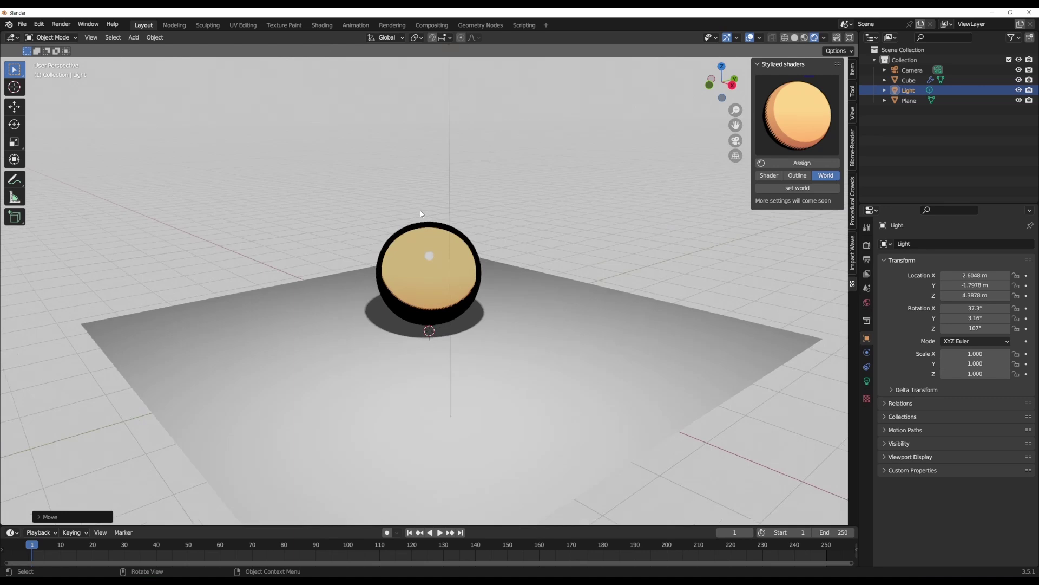
{"action": "middle_click_drag", "start_coordinate": [427, 227], "coordinate": [500, 314]}
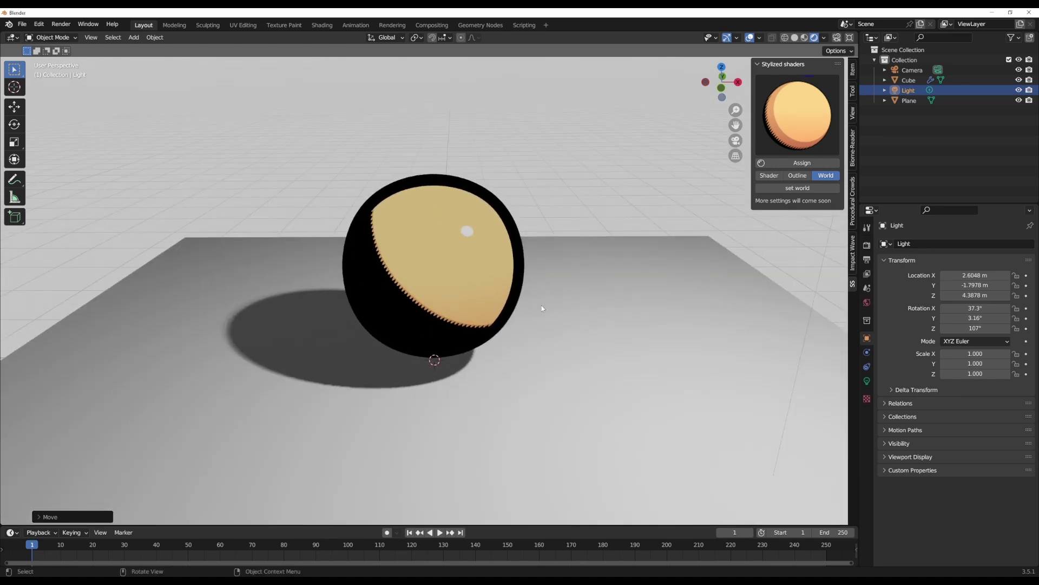
- Select the sphere and assign the crosshatch shader to it
{"action": "left_click", "coordinate": [769, 175]}
{"action": "left_click", "coordinate": [446, 237]}
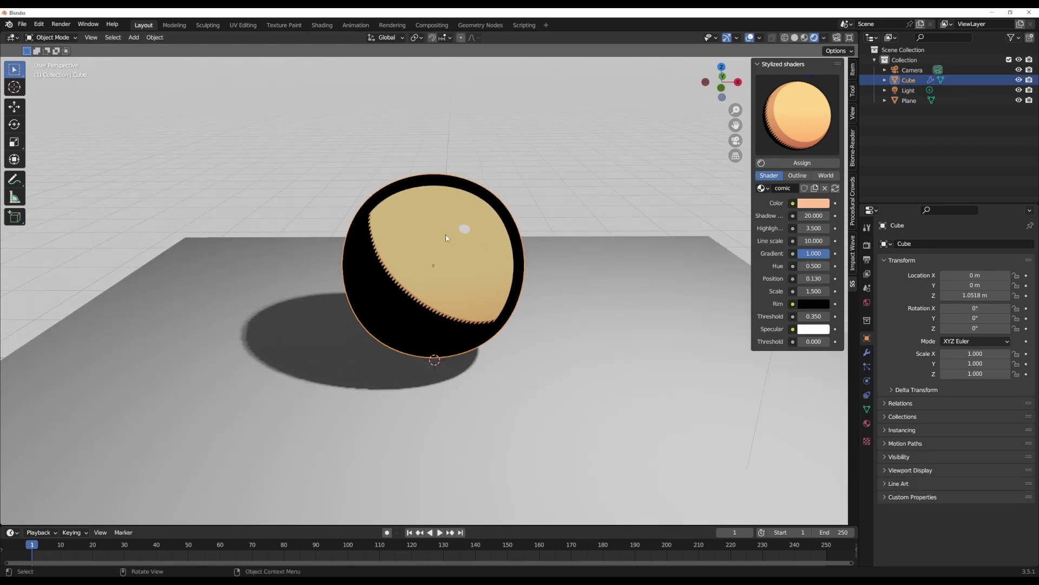
{"action": "left_click", "coordinate": [800, 128]}
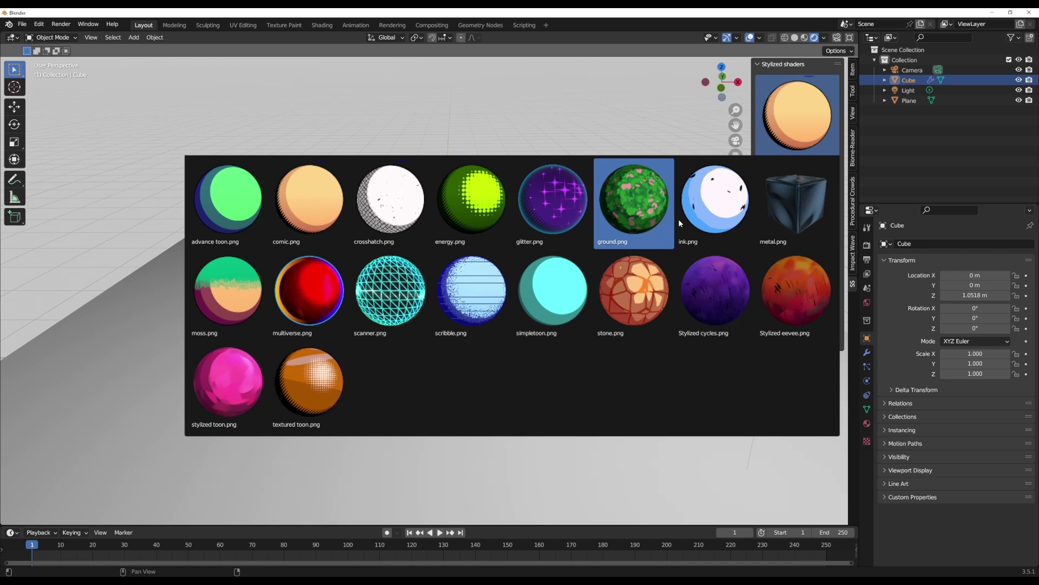
{"action": "left_click", "coordinate": [413, 194]}
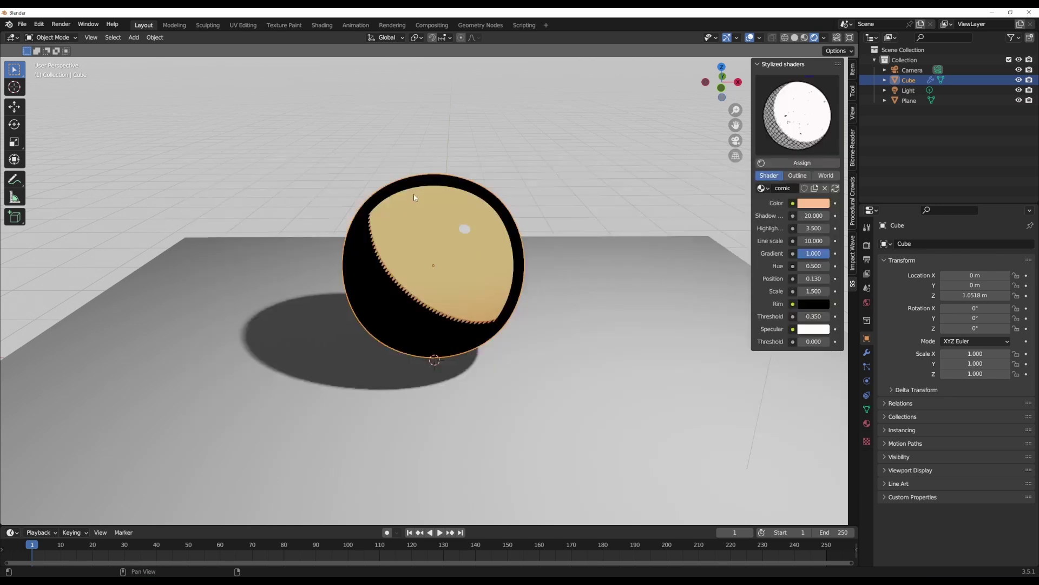
{"action": "left_click", "coordinate": [817, 166]}
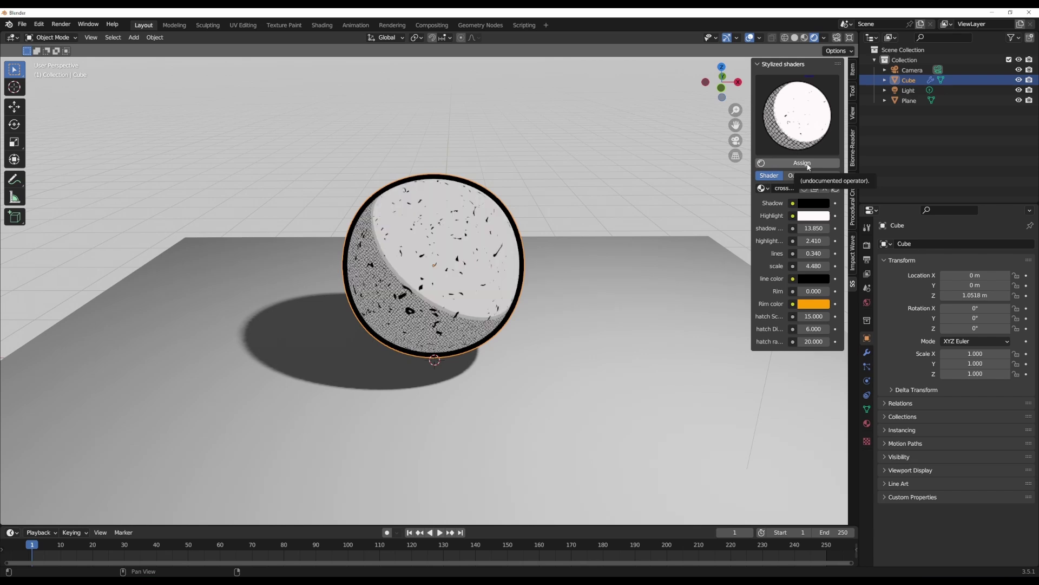
- Replace the sphere's crosshatch shader with the multiverse shader
{"action": "middle_click_drag", "start_coordinate": [699, 300], "coordinate": [713, 303]}
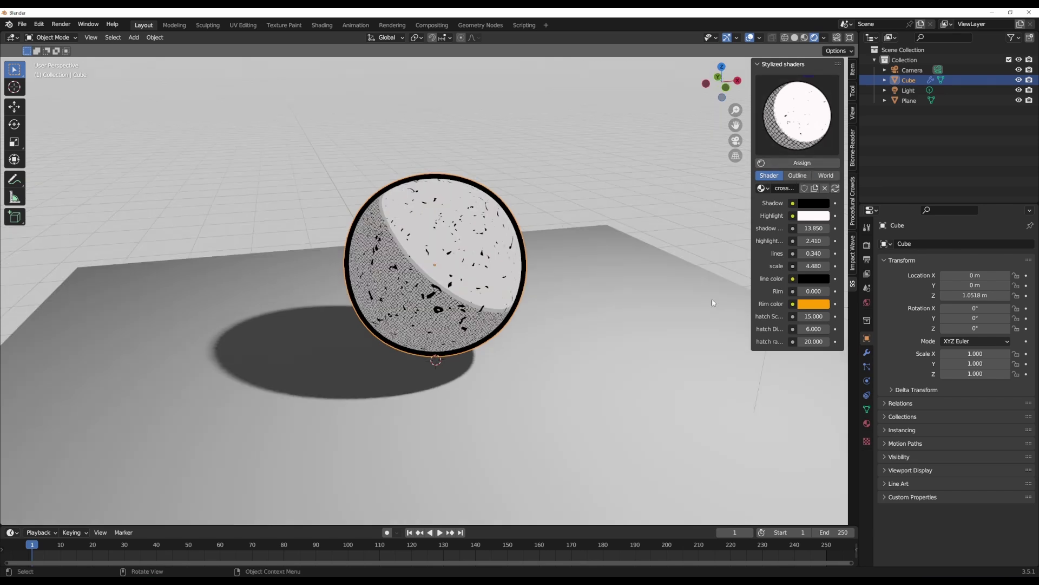
{"action": "left_click", "coordinate": [797, 115]}
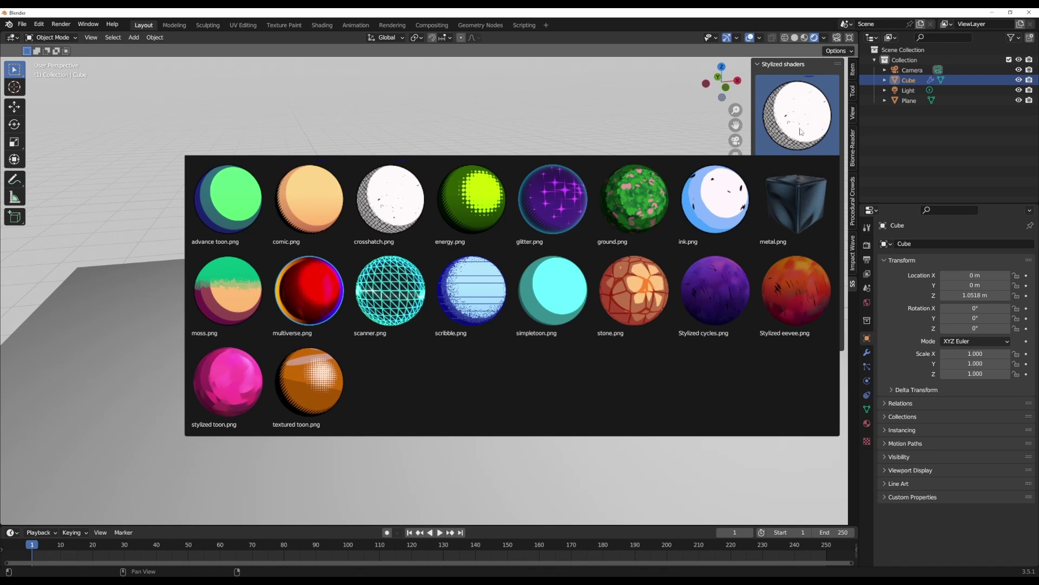
{"action": "left_click", "coordinate": [310, 307]}
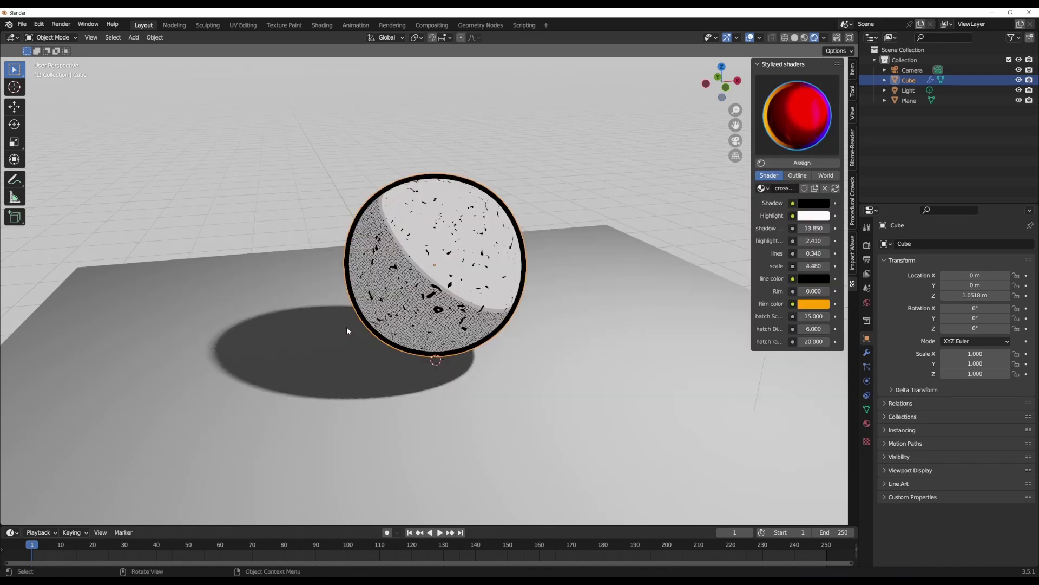
{"action": "left_click", "coordinate": [788, 163]}
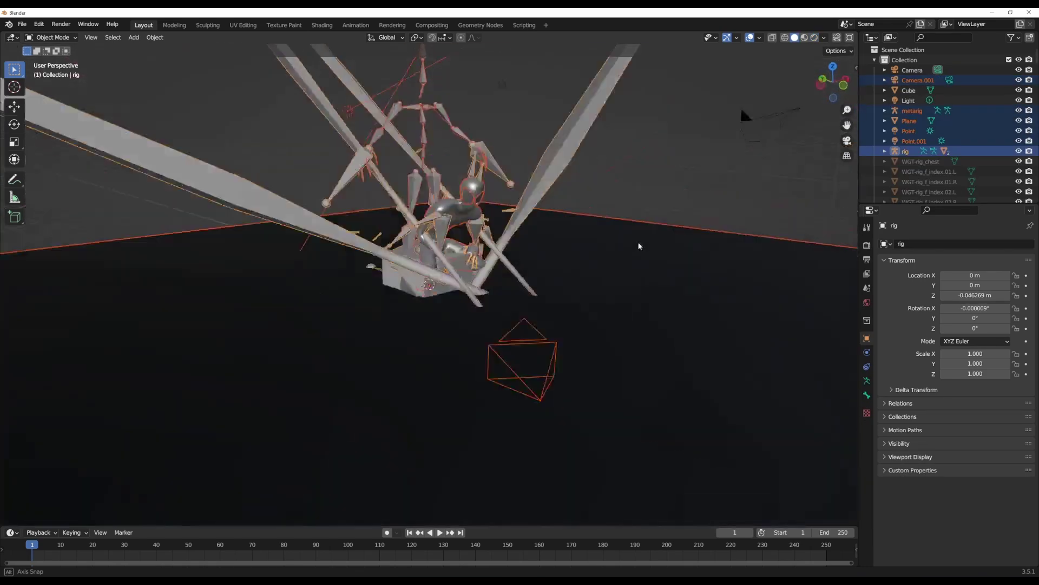
{"action": "middle_click_drag", "start_coordinate": [742, 109], "coordinate": [661, 255]}
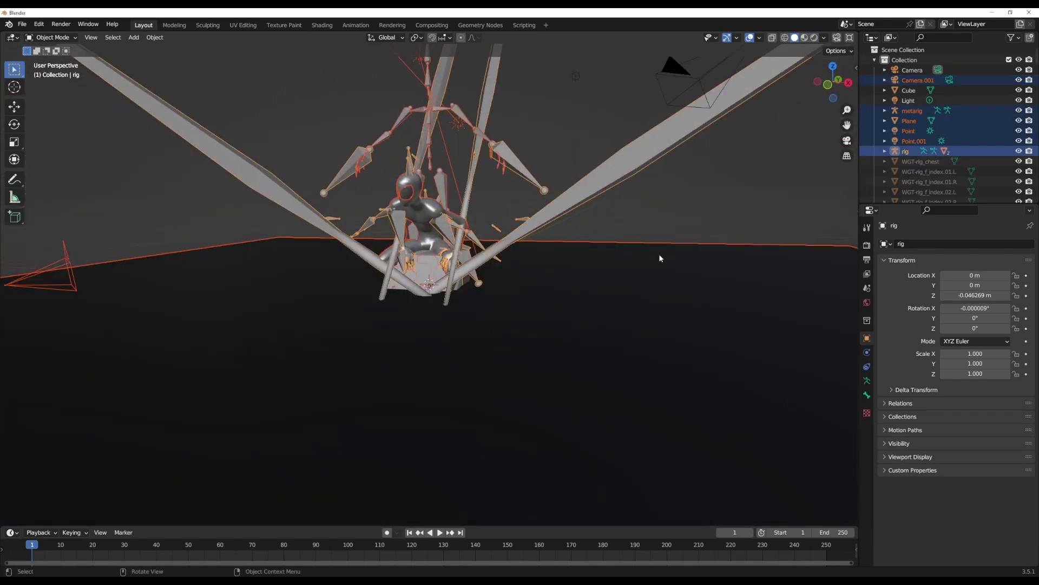
- Hide rig, metarig, Camera.001, Plane, Point and Point.001 in the viewport of the character scene
{"action": "left_click", "coordinate": [1019, 151]}
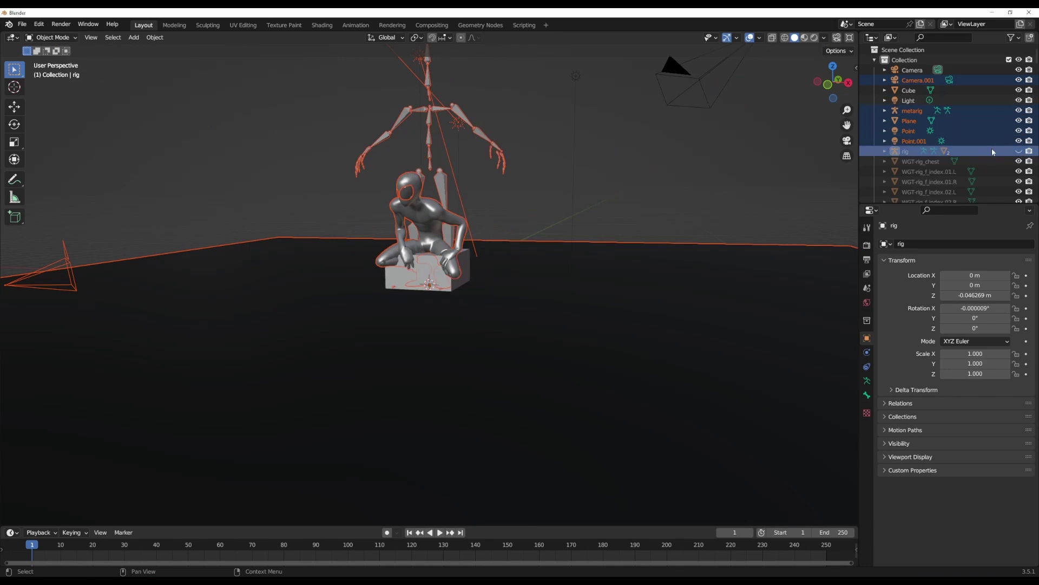
{"action": "left_click", "coordinate": [1018, 110]}
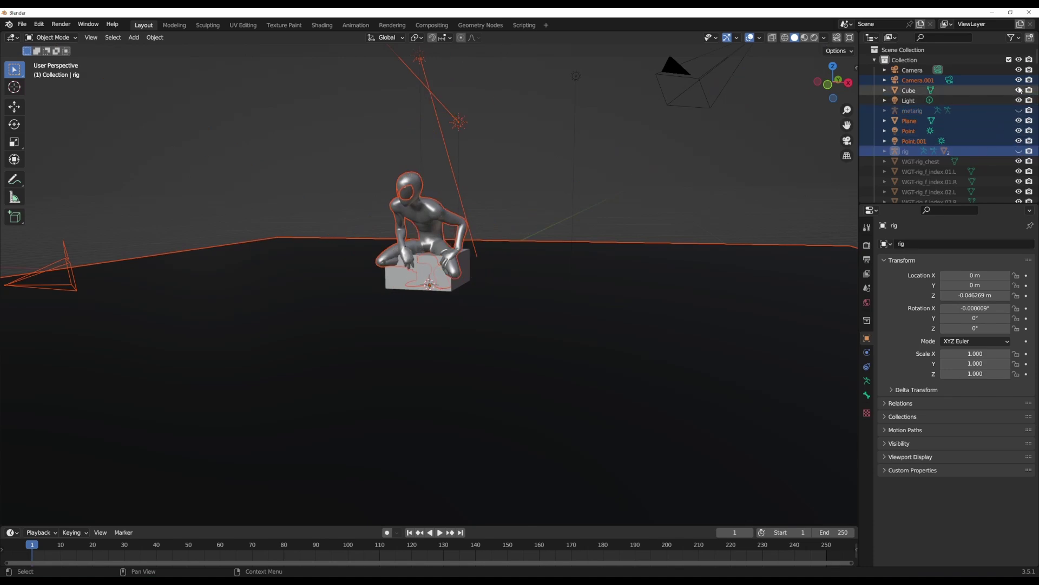
{"action": "left_click", "coordinate": [1019, 80]}
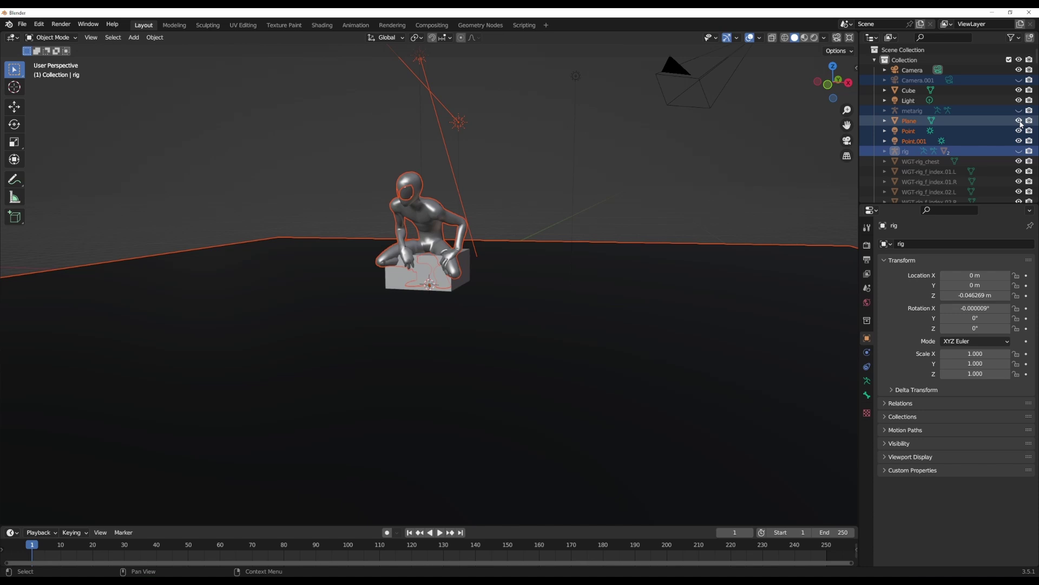
{"action": "left_click", "coordinate": [1019, 120]}
{"action": "left_click_drag", "start_coordinate": [1018, 131], "coordinate": [1018, 141]}
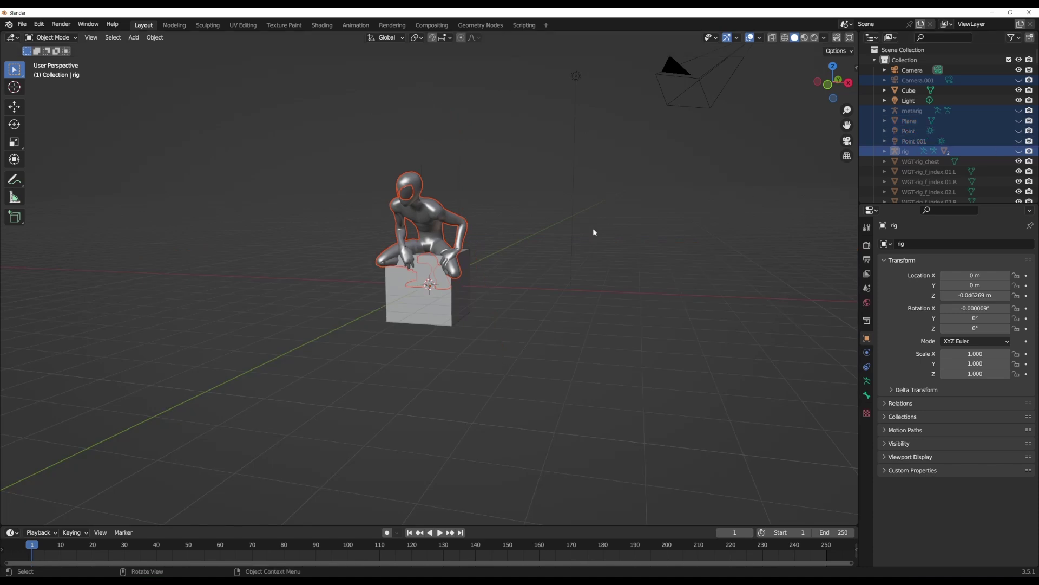
- Replace the cube under the crouching character with a ground plane scaled up to about 10.19
{"action": "left_click", "coordinate": [437, 303]}
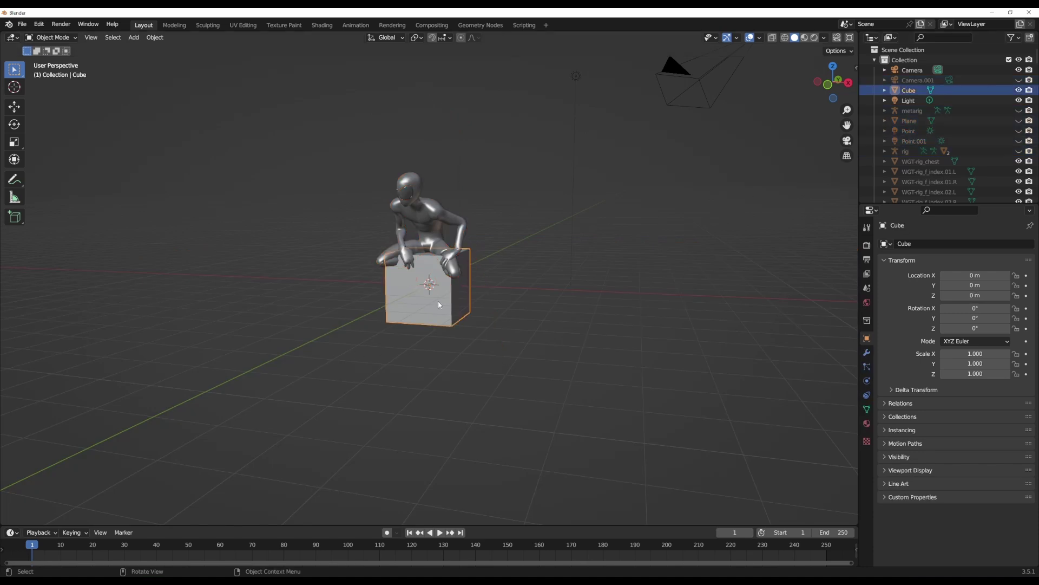
{"action": "key", "text": "Delete"}
{"action": "key", "text": "shift+a"}
{"action": "mouse_move", "coordinate": [409, 292]}
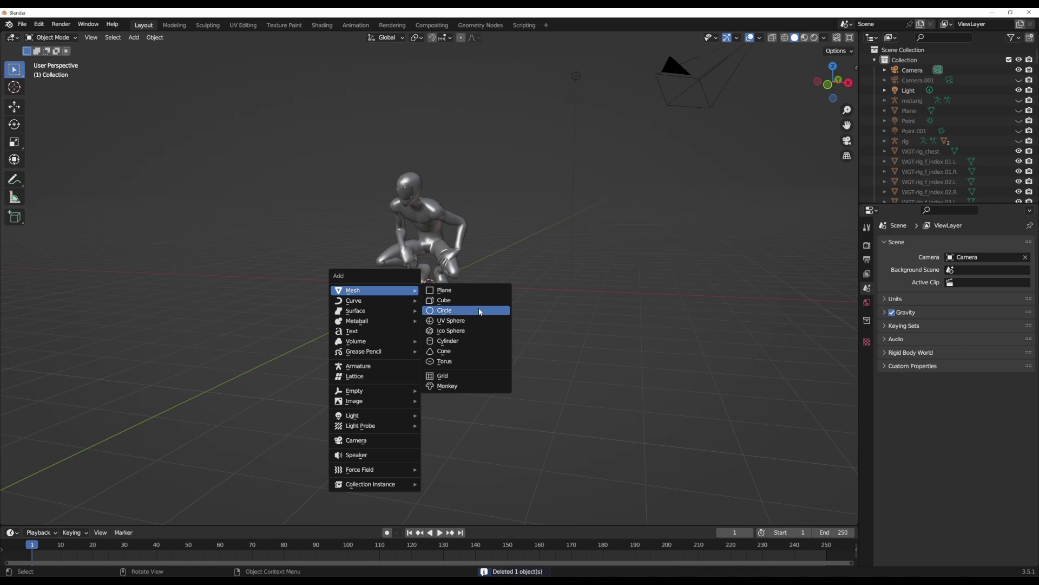
{"action": "left_click", "coordinate": [454, 290]}
{"action": "key", "text": "s"}
{"action": "left_click", "coordinate": [437, 140]}
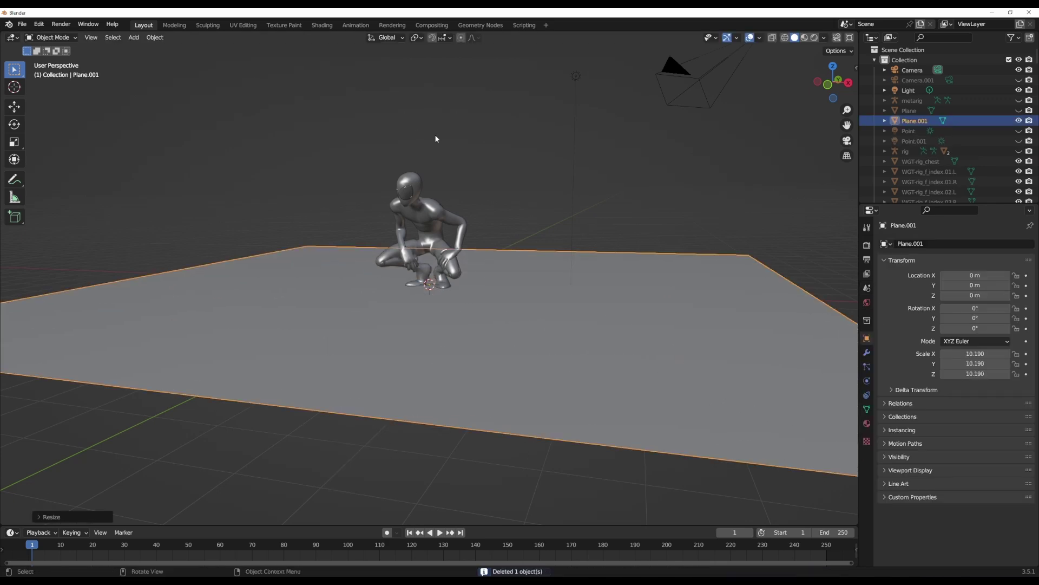
- Select the crouching character's body mesh and switch the viewport to Rendered shading
{"action": "mouse_move", "coordinate": [482, 127]}
{"action": "middle_mouse_down"}
{"action": "mouse_move", "coordinate": [242, 118]}
{"action": "mouse_move", "coordinate": [425, 139]}
{"action": "mouse_move", "coordinate": [467, 119]}
{"action": "middle_mouse_up"}
{"action": "scroll", "coordinate": [467, 120], "scroll_direction": "up", "scroll_amount": 4}
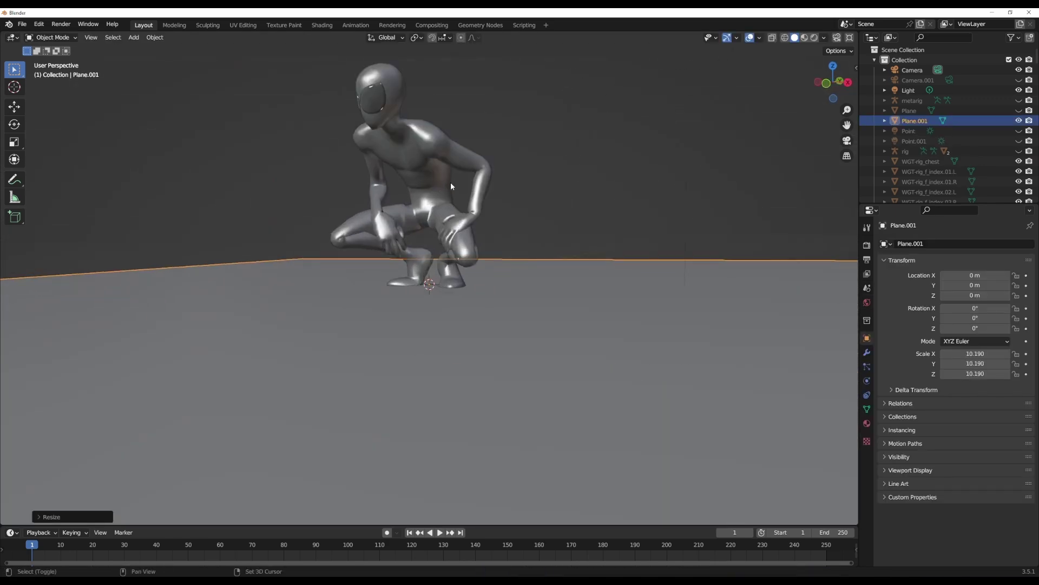
{"action": "middle_click_drag", "start_coordinate": [450, 183], "coordinate": [422, 216], "text": "shift"}
{"action": "left_click", "coordinate": [425, 219]}
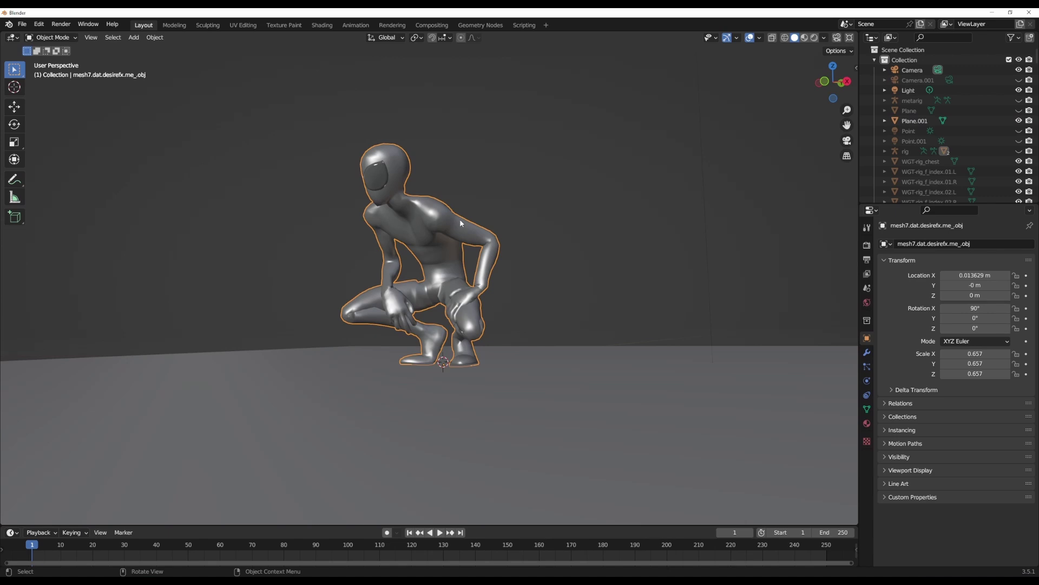
{"action": "key", "text": "z"}
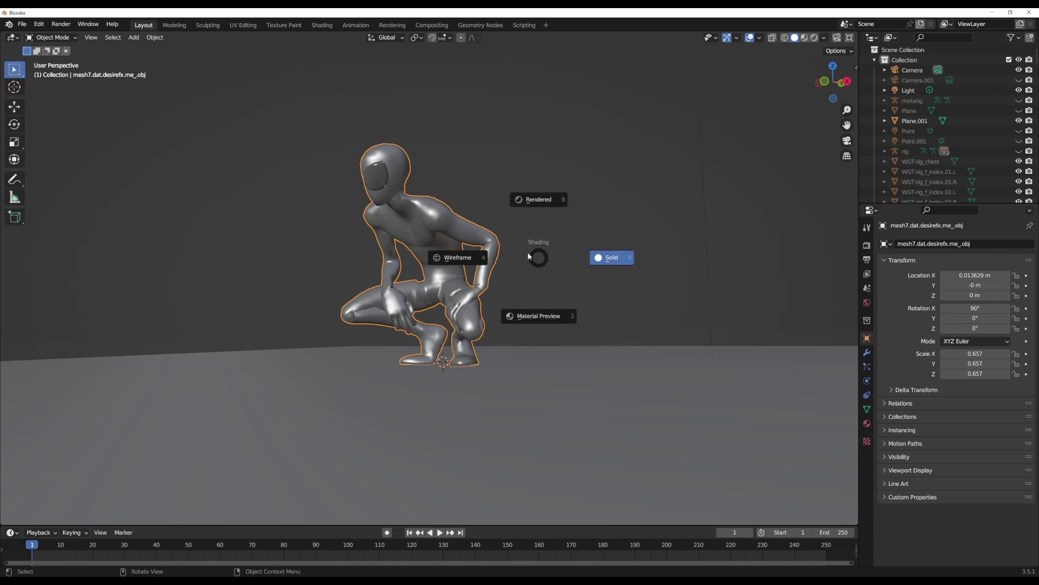
{"action": "left_click", "coordinate": [539, 199]}
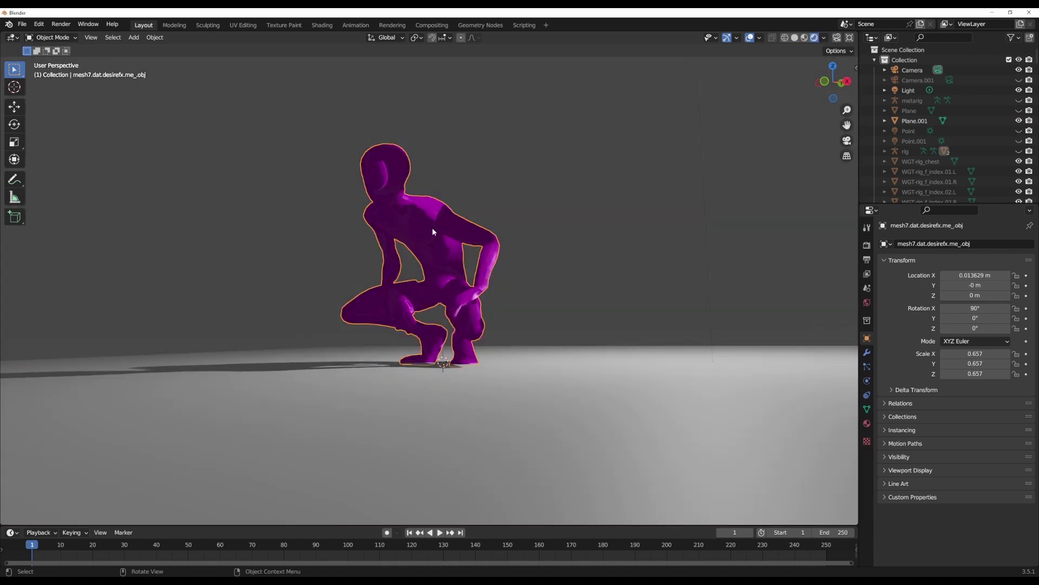
{"action": "middle_click_drag", "start_coordinate": [432, 230], "coordinate": [457, 240]}
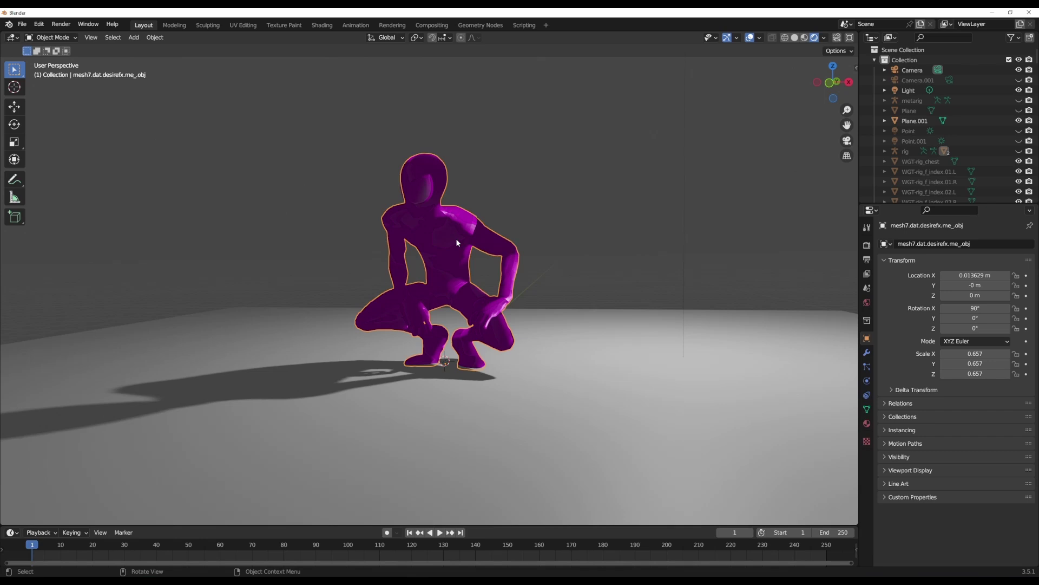
- Assign the Stylized shaders add-on's multiverse shader to the character's body
{"action": "key", "text": "n"}
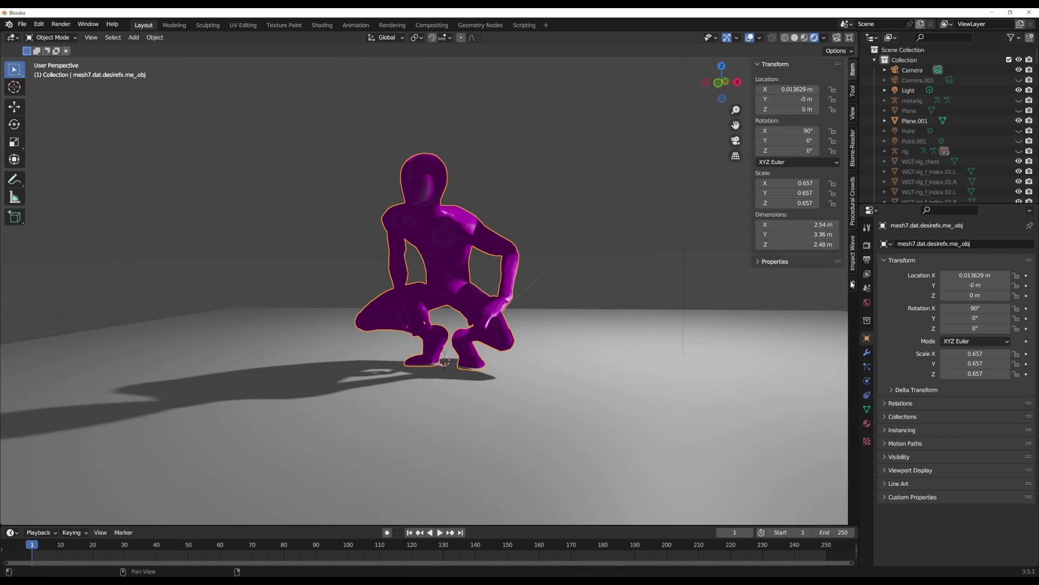
{"action": "left_click", "coordinate": [853, 284]}
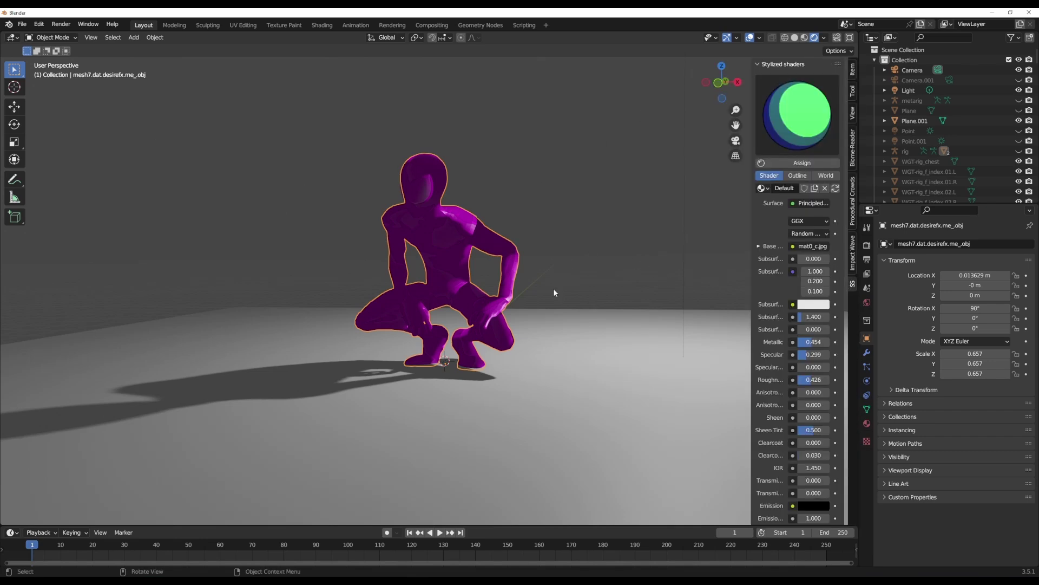
{"action": "left_click", "coordinate": [759, 130]}
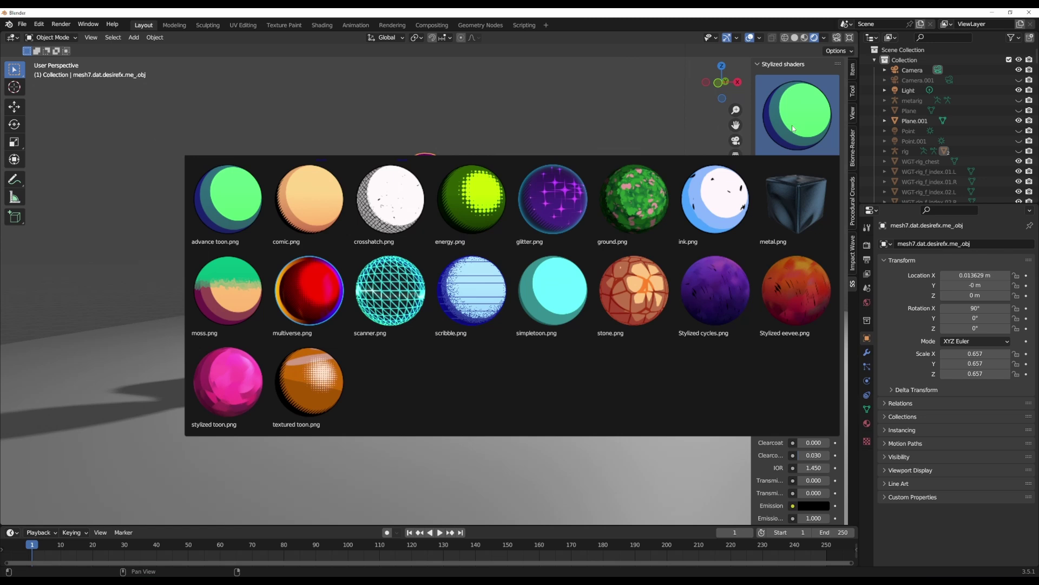
{"action": "left_click", "coordinate": [311, 290]}
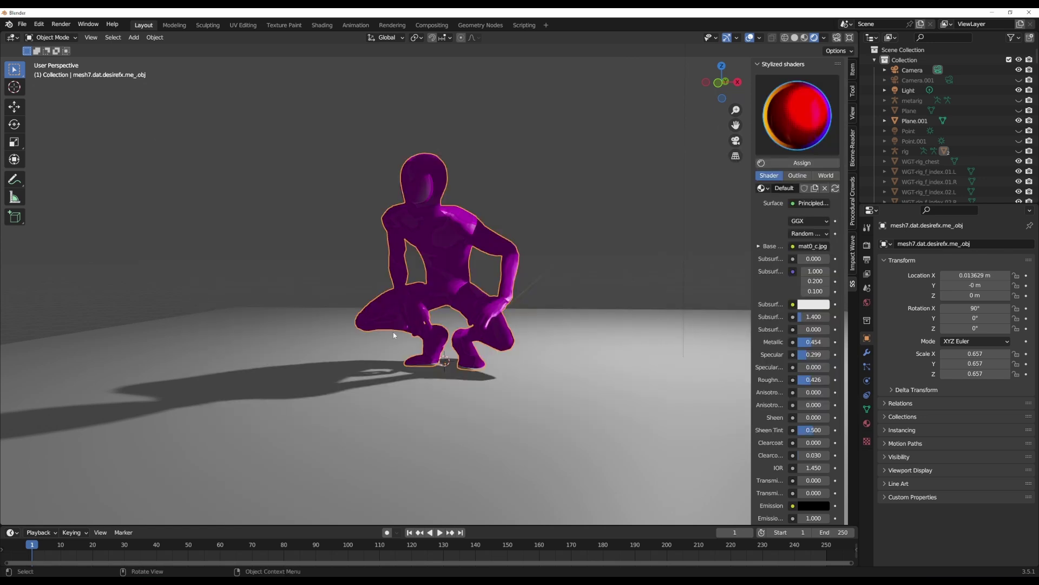
{"action": "left_click", "coordinate": [803, 163]}
{"action": "scroll", "coordinate": [97, 483], "scroll_direction": "up", "scroll_amount": 3}
{"action": "middle_click_drag", "start_coordinate": [97, 484], "coordinate": [561, 309]}
{"action": "scroll", "coordinate": [561, 308], "scroll_direction": "down", "scroll_amount": 3}
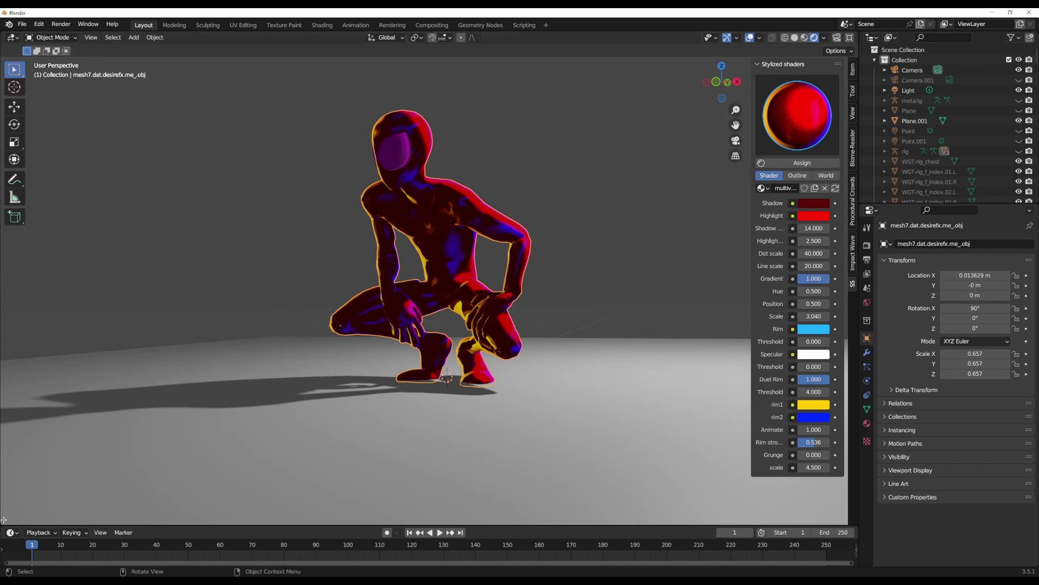
- Split the 3D viewport vertically into two areas and turn the new one into a Shader Editor
{"action": "left_click_drag", "start_coordinate": [27, 521], "coordinate": [467, 481]}
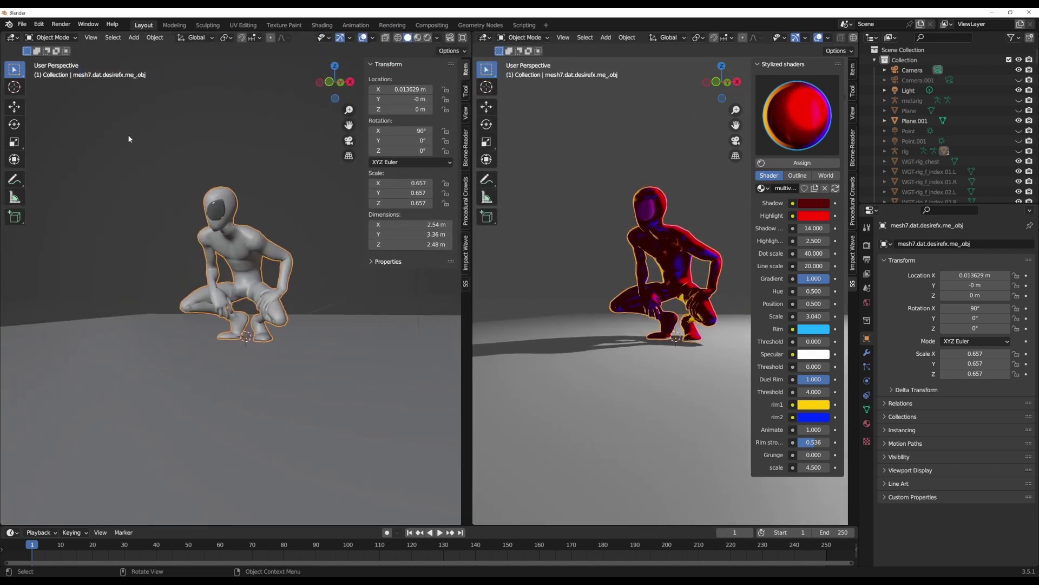
{"action": "left_click", "coordinate": [12, 38]}
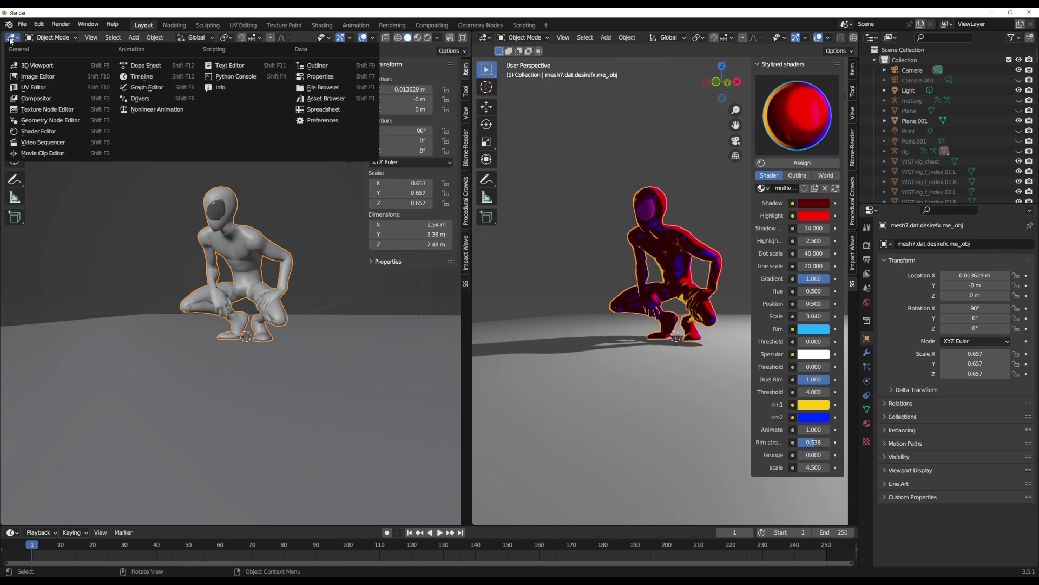
{"action": "left_click", "coordinate": [36, 132]}
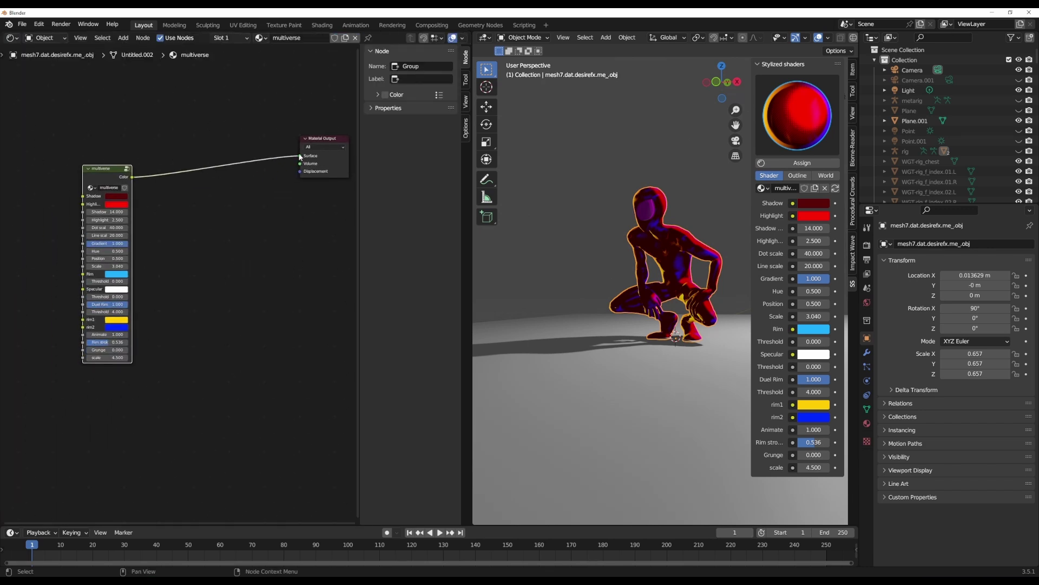
- Disconnect the multiverse node, move it aside and connect a new Principled BSDF to the Material Output's Surface input
{"action": "left_click_drag", "start_coordinate": [301, 157], "coordinate": [246, 177]}
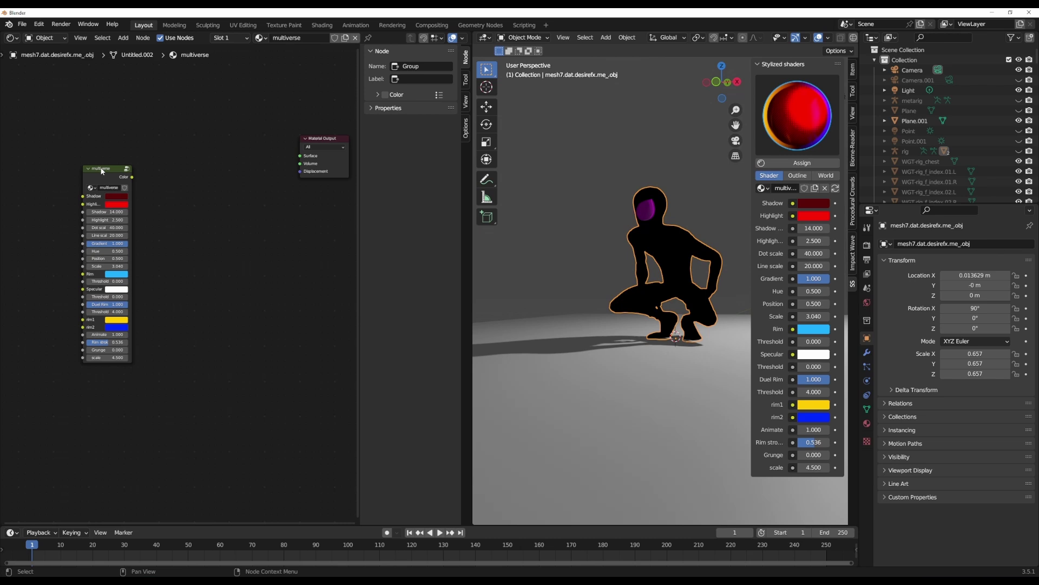
{"action": "left_click_drag", "start_coordinate": [101, 170], "coordinate": [83, 104]}
{"action": "left_click_drag", "start_coordinate": [301, 157], "coordinate": [241, 203]}
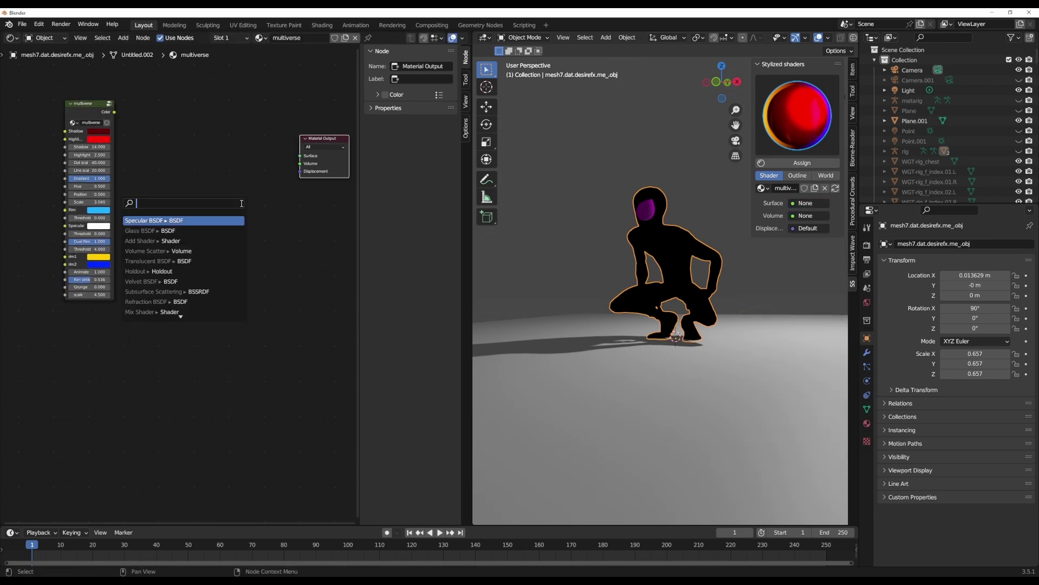
{"action": "type", "text": "prin"}
{"action": "key", "text": "Return"}
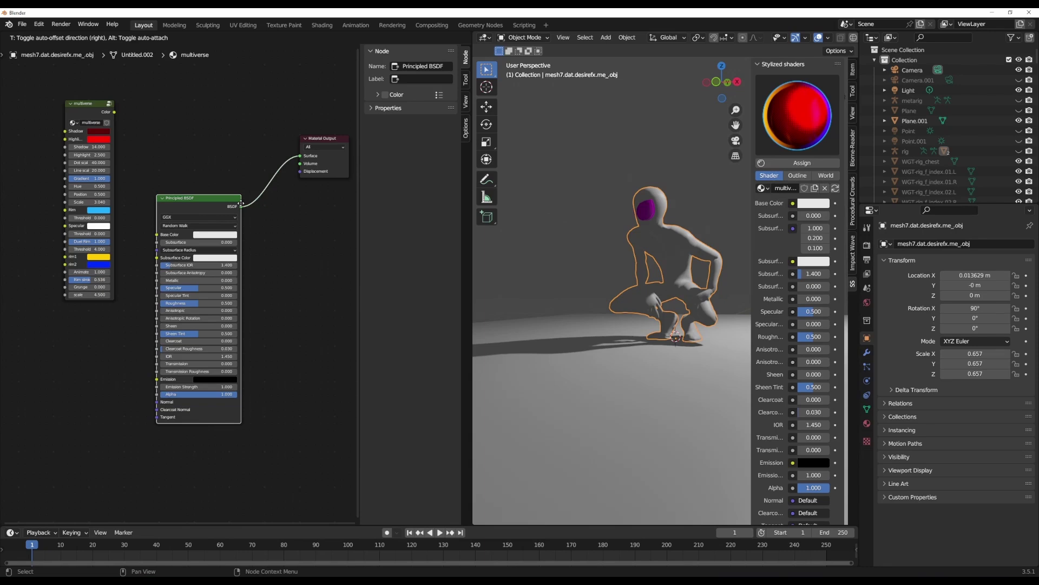
{"action": "left_click", "coordinate": [241, 204]}
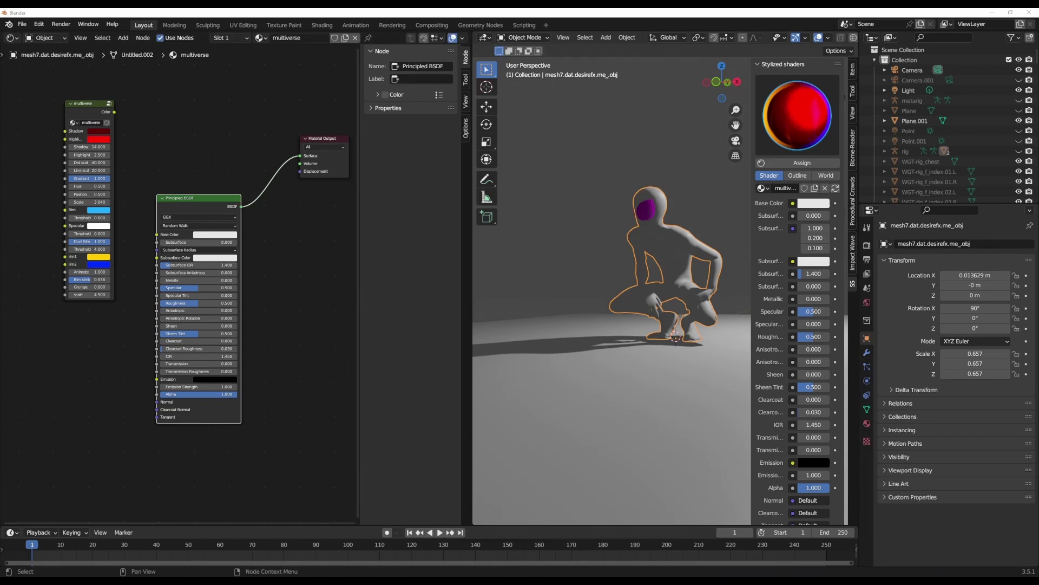
- Add the image texture mat0_n.jpg to the material and connect its Color output to the Principled BSDF's Normal input
{"action": "left_click_drag", "start_coordinate": [97, 381], "coordinate": [66, 375]}
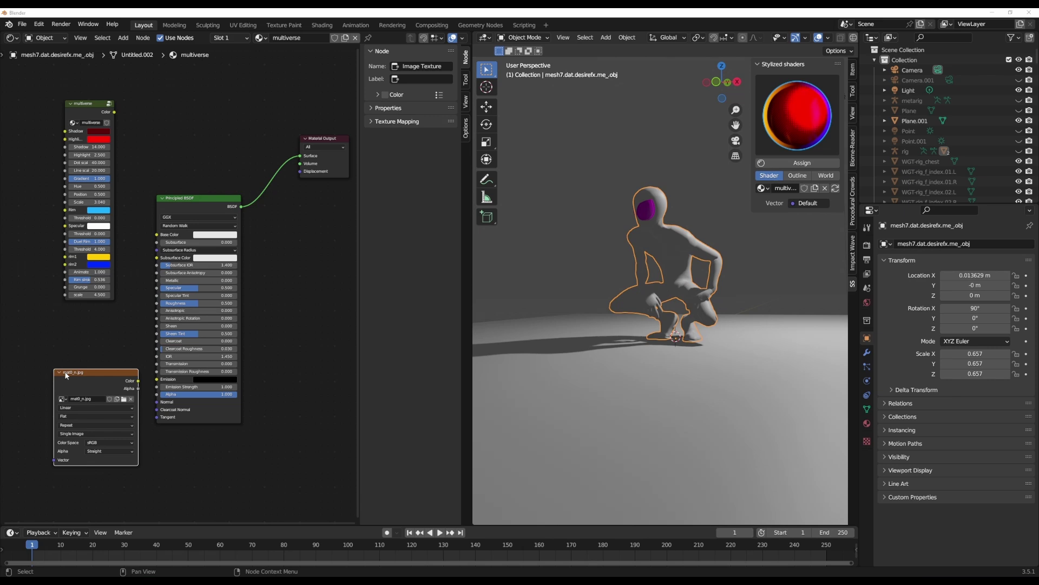
{"action": "left_click_drag", "start_coordinate": [190, 199], "coordinate": [256, 194]}
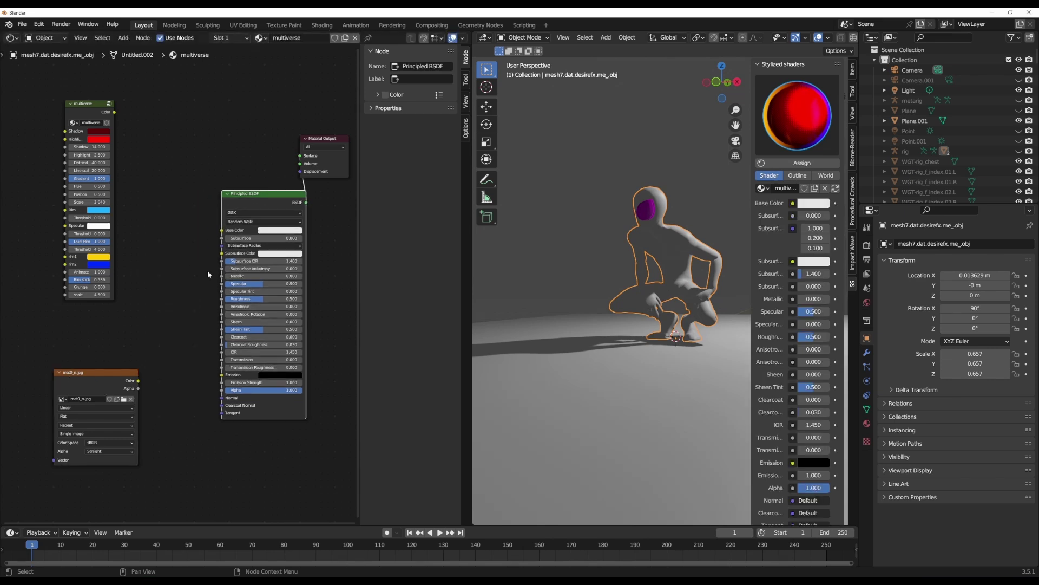
{"action": "left_click_drag", "start_coordinate": [127, 390], "coordinate": [221, 398]}
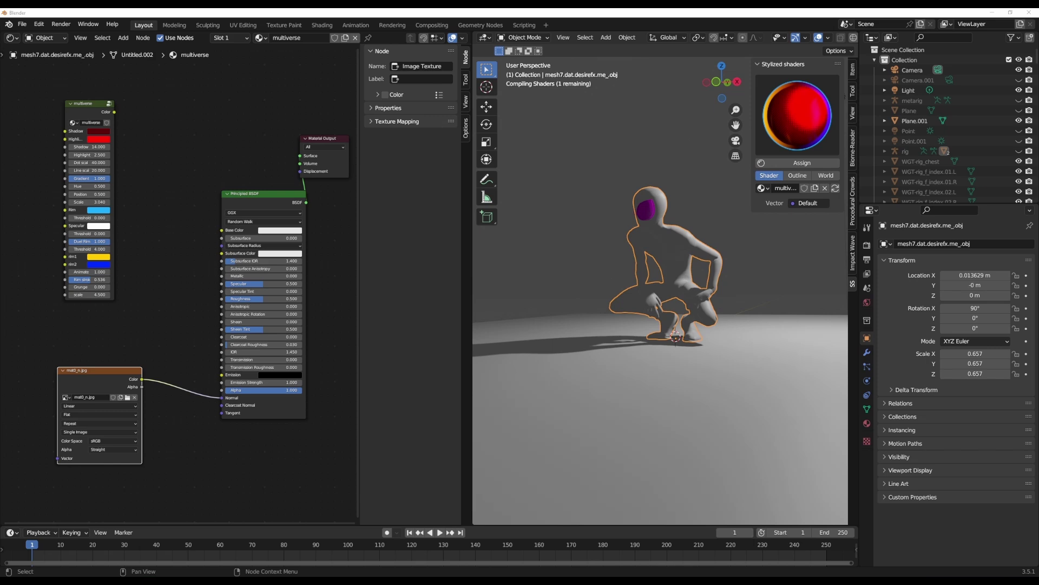
- Add the image texture mat0_c.jpg and connect its Color output to the Principled BSDF's Base Color input
{"action": "left_click_drag", "start_coordinate": [2, 284], "coordinate": [125, 286]}
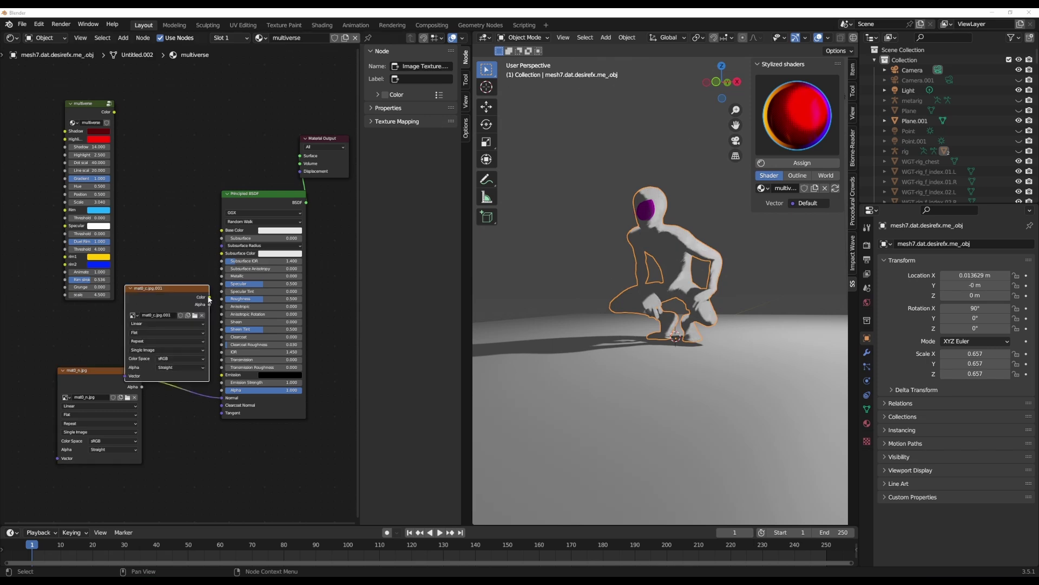
{"action": "left_click_drag", "start_coordinate": [210, 296], "coordinate": [222, 230]}
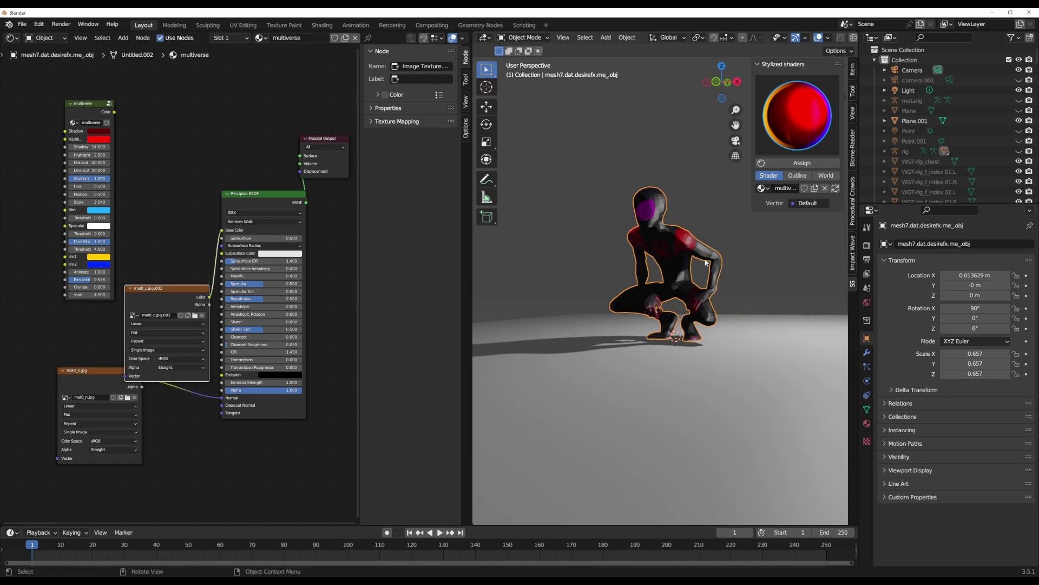
{"action": "scroll", "coordinate": [706, 263], "scroll_direction": "up", "scroll_amount": 4}
{"action": "mouse_move", "coordinate": [726, 255]}
{"action": "middle_mouse_down"}
{"action": "mouse_move", "coordinate": [752, 256]}
{"action": "mouse_move", "coordinate": [713, 260]}
{"action": "middle_mouse_up"}
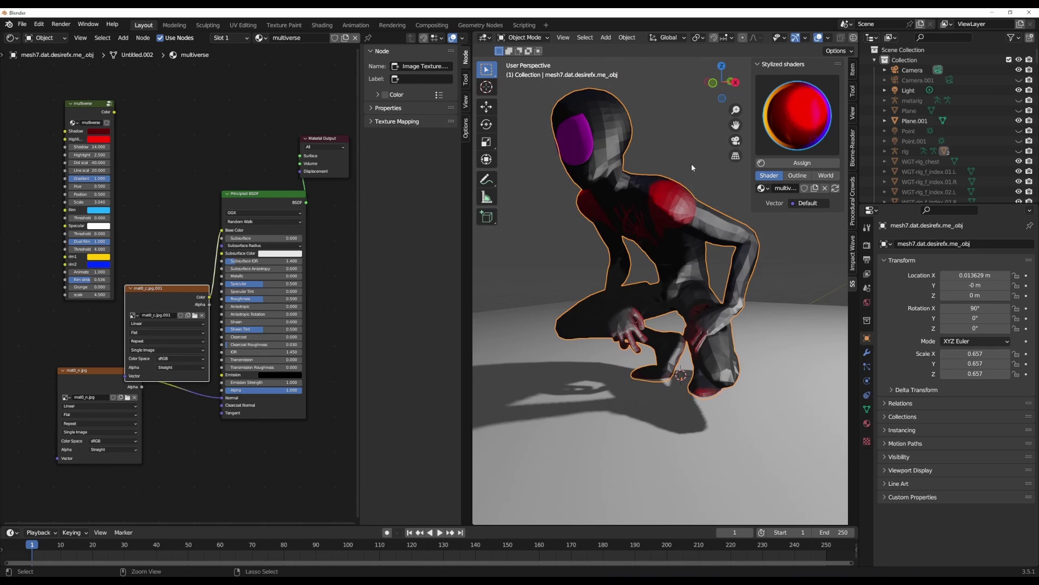
- Add a level 1 subdivision surface to the crouching character and shade it smooth
{"action": "key", "text": "ctrl+1"}
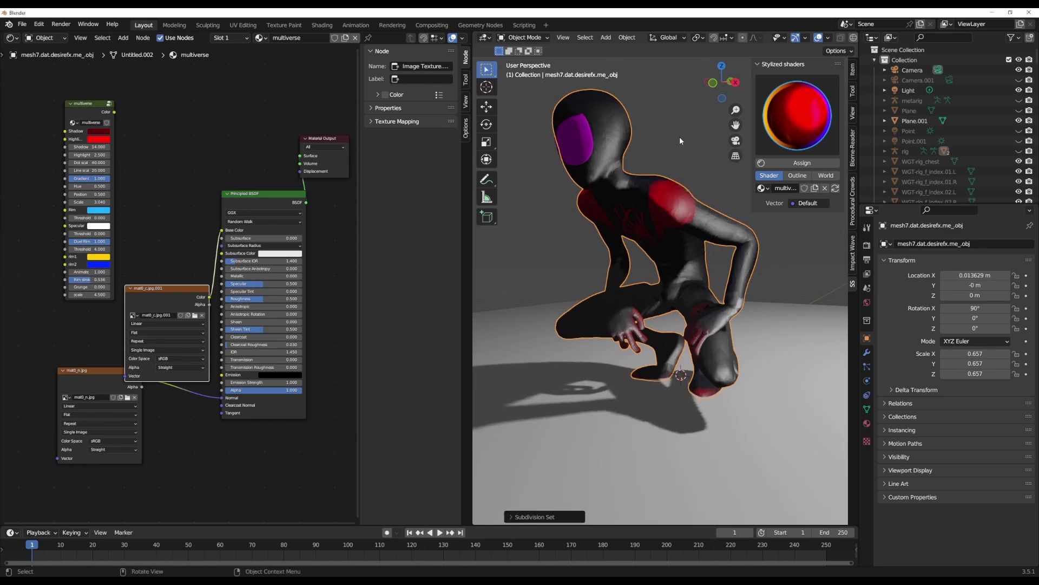
{"action": "right_click", "coordinate": [655, 138]}
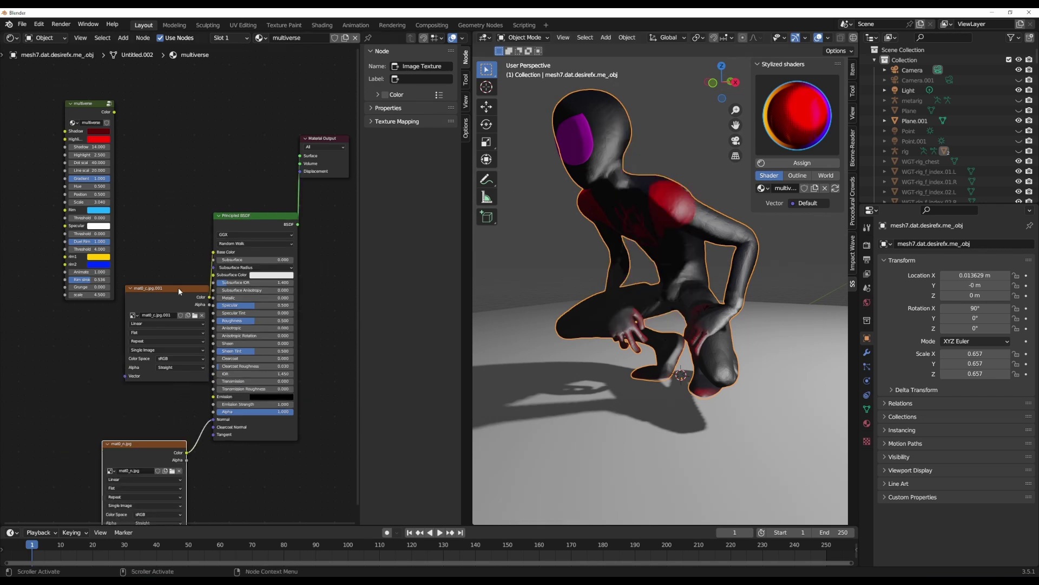
- Move the mat0_c.jpg texture and Principled BSDF nodes lower, and add a Mix Shader feeding the Material Output's Surface input
{"action": "left_click_drag", "start_coordinate": [178, 288], "coordinate": [102, 365]}
{"action": "left_click_drag", "start_coordinate": [247, 214], "coordinate": [204, 269]}
{"action": "left_click_drag", "start_coordinate": [301, 159], "coordinate": [248, 151]}
{"action": "type", "text": "mix"}
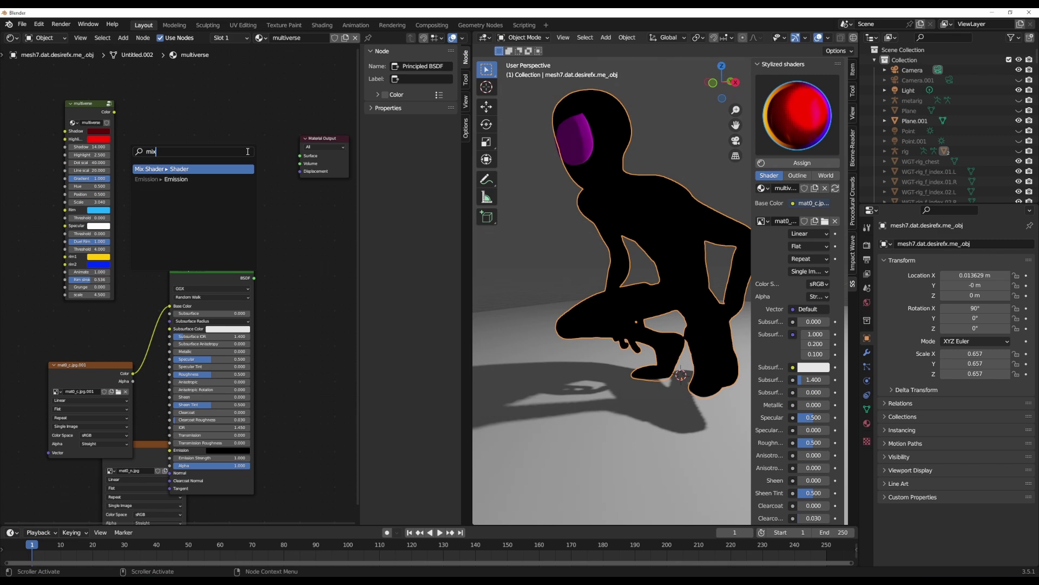
{"action": "key", "text": "Return"}
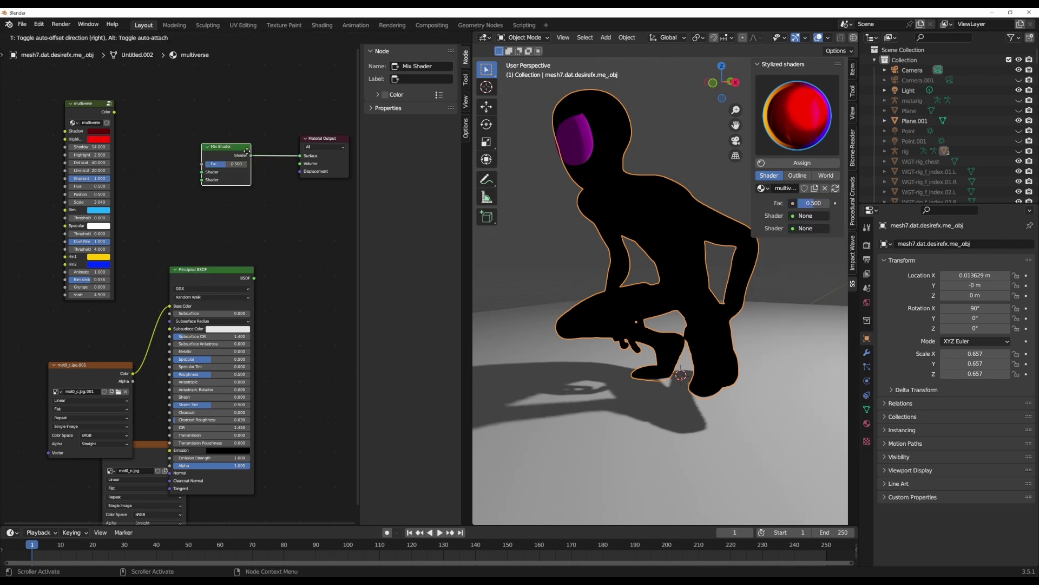
{"action": "left_click", "coordinate": [248, 154]}
- Connect the Principled BSDF to the Mix Shader's second Shader input and the multiverse Color output to its first
{"action": "mouse_move", "coordinate": [254, 278]}
{"action": "left_mouse_down"}
{"action": "mouse_move", "coordinate": [360, 232]}
{"action": "mouse_move", "coordinate": [185, 190]}
{"action": "mouse_move", "coordinate": [199, 180]}
{"action": "left_mouse_up"}
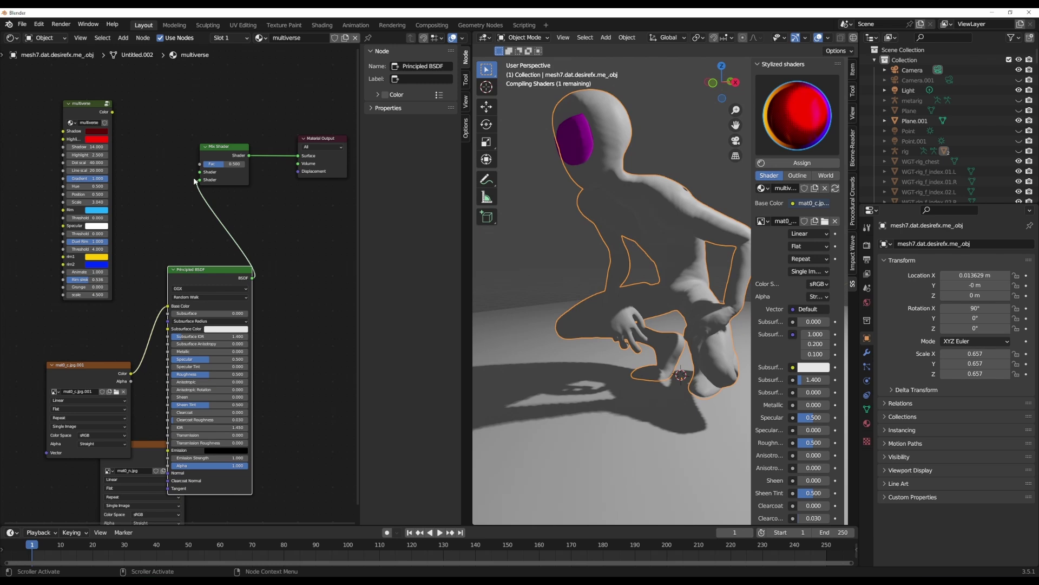
{"action": "left_click_drag", "start_coordinate": [112, 112], "coordinate": [203, 177]}
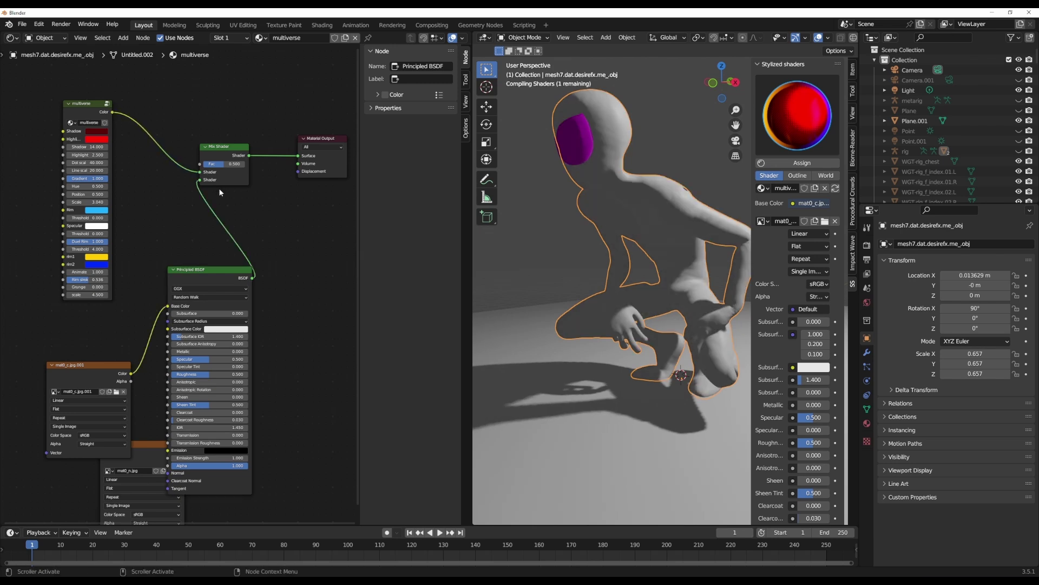
- Try Mix Shader factors of 0.113 and 1 to compare the blend, and return the factor to 0.5
{"action": "scroll", "coordinate": [254, 160], "scroll_direction": "up", "scroll_amount": 3}
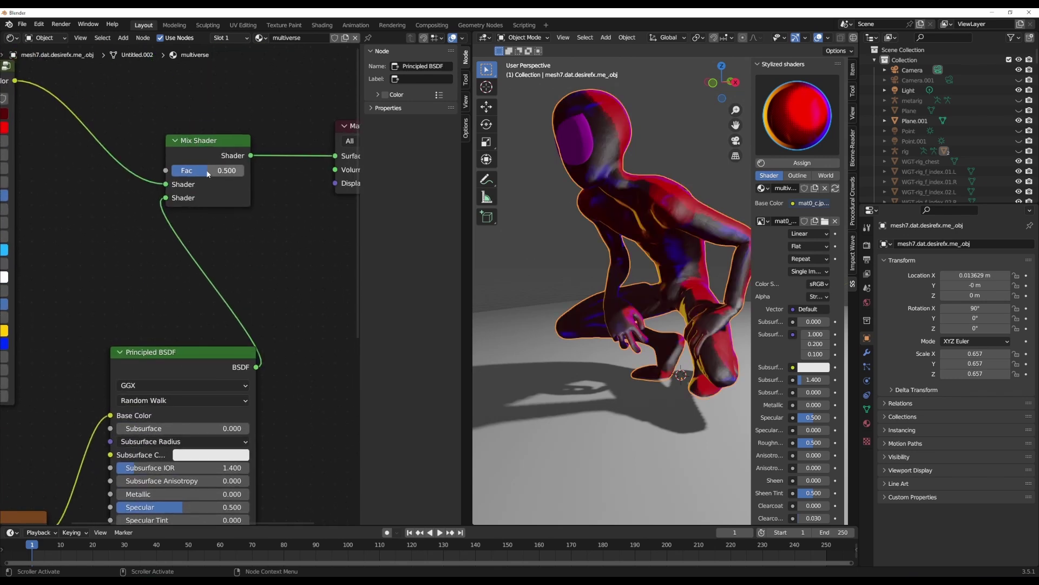
{"action": "left_click_drag", "start_coordinate": [208, 173], "coordinate": [180, 174]}
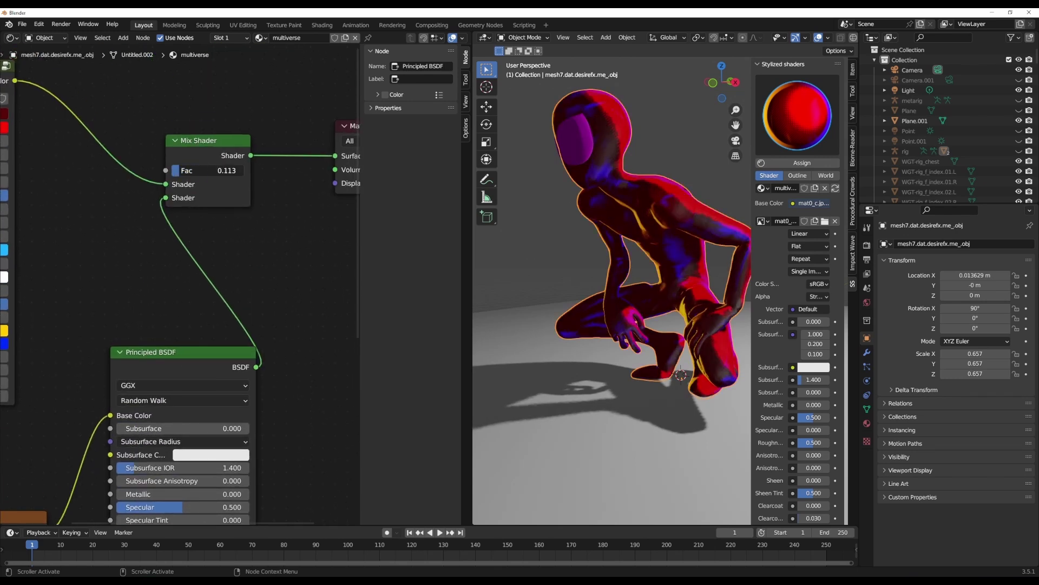
{"action": "scroll", "coordinate": [139, 199], "scroll_direction": "down", "scroll_amount": 3}
{"action": "middle_click_drag", "start_coordinate": [140, 199], "coordinate": [218, 234]}
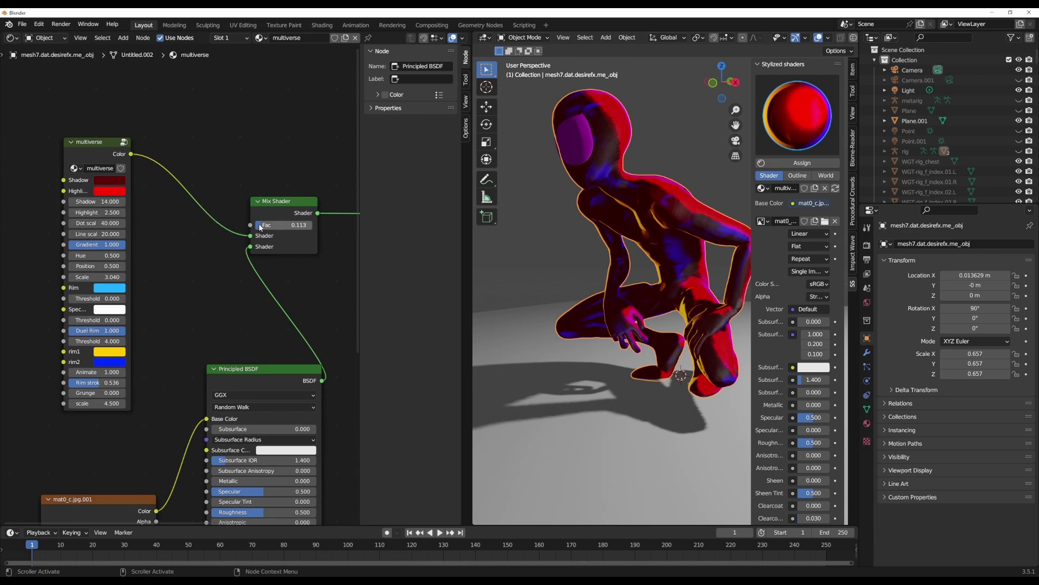
{"action": "left_click_drag", "start_coordinate": [259, 224], "coordinate": [316, 225]}
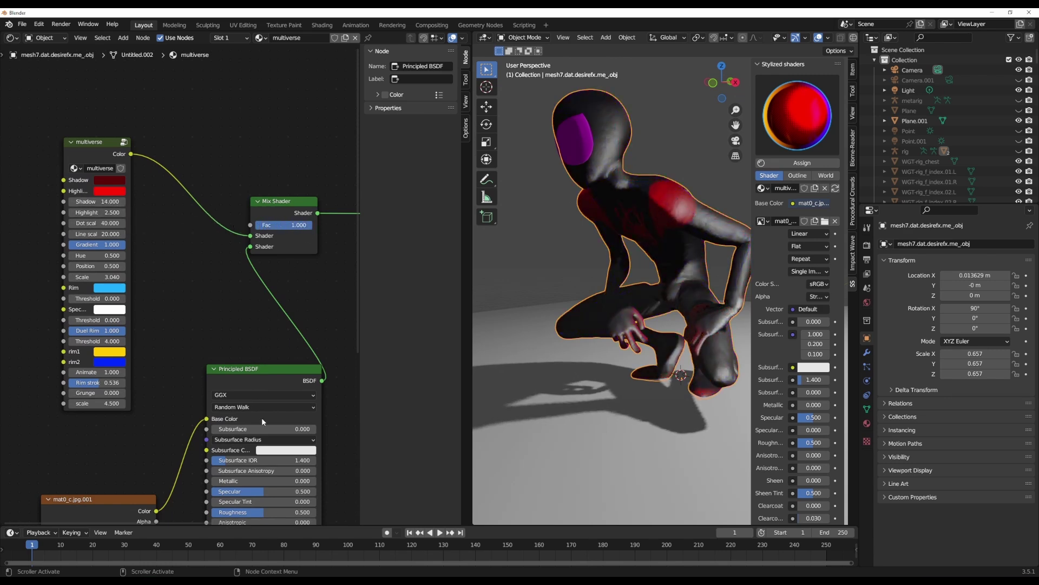
{"action": "left_click", "coordinate": [303, 225]}
{"action": "type", "text": "0.5"}
{"action": "key", "text": "Return"}
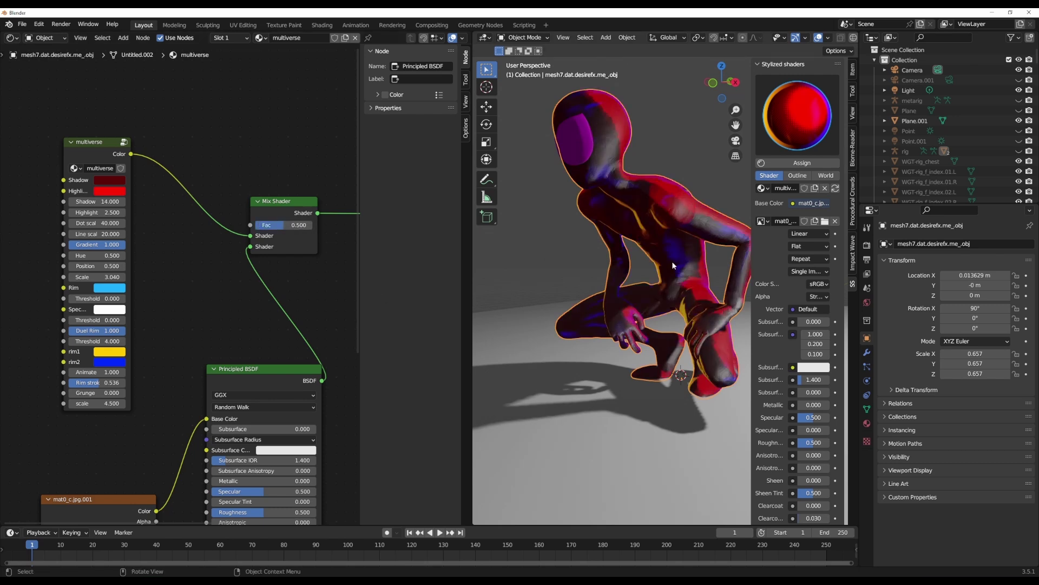
- Add a black outline to the character model from the Stylized Shaders outline settings
{"action": "scroll", "coordinate": [671, 261], "scroll_direction": "down", "scroll_amount": 5}
{"action": "middle_click_drag", "start_coordinate": [682, 268], "coordinate": [635, 283]}
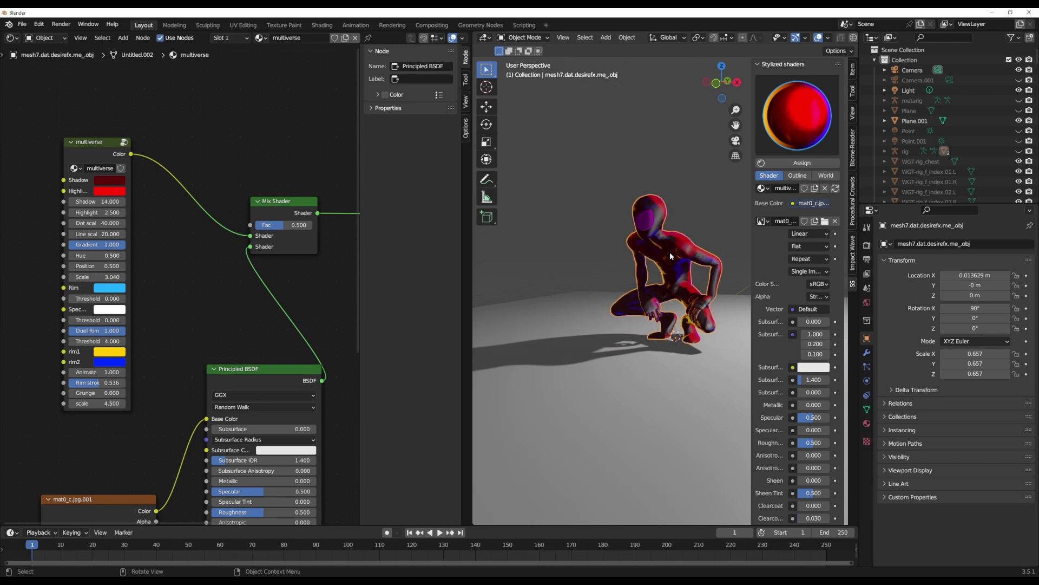
{"action": "left_click", "coordinate": [798, 176]}
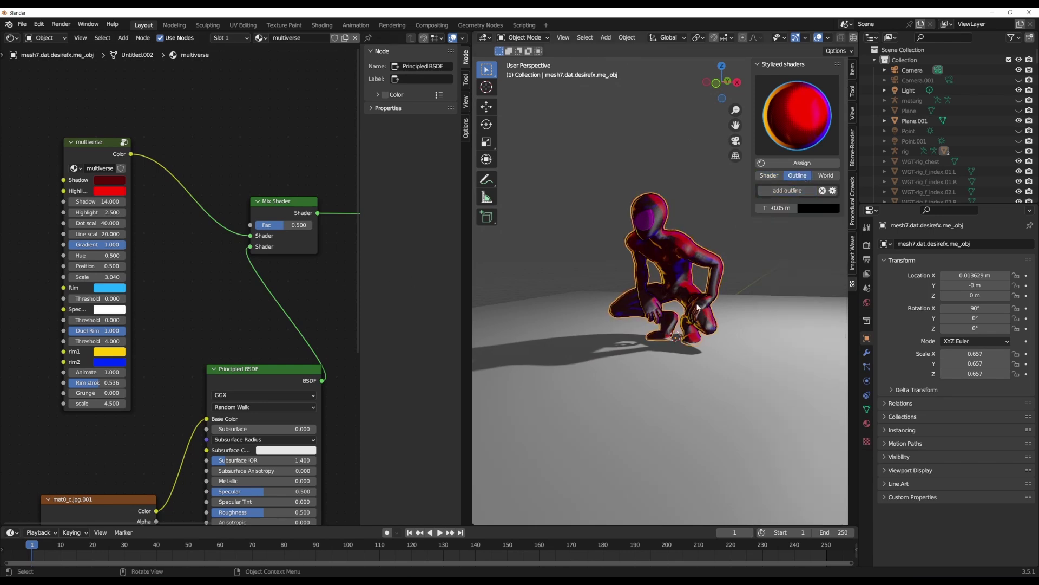
{"action": "middle_click_drag", "start_coordinate": [736, 248], "coordinate": [652, 324]}
- Move the light across to the character's other side, at about X -5.16 m, Y -1.34 m, Z 5.72 m
{"action": "scroll", "coordinate": [704, 257], "scroll_direction": "down", "scroll_amount": 3}
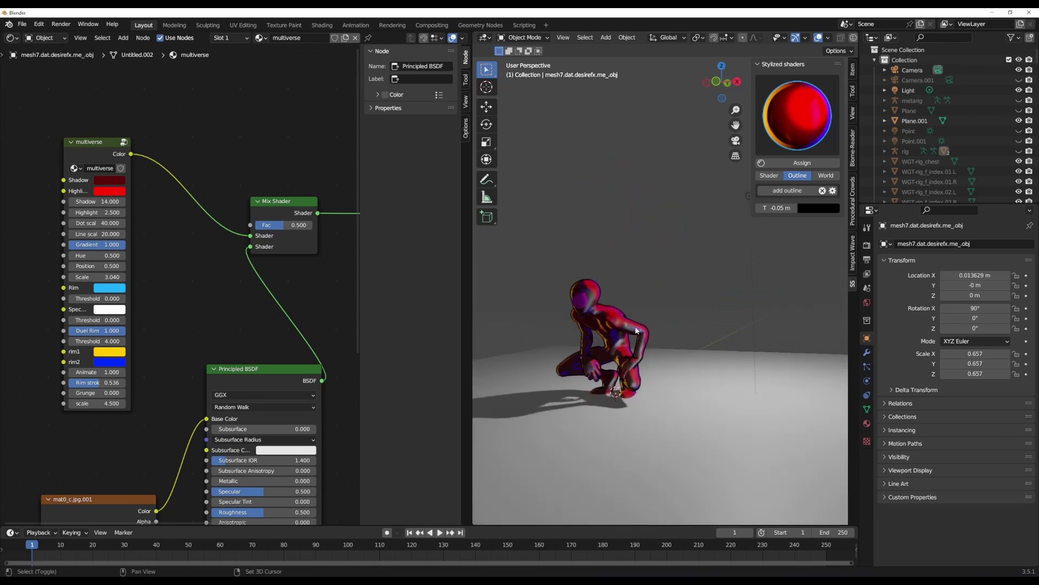
{"action": "scroll", "coordinate": [713, 230], "scroll_direction": "down", "scroll_amount": 3}
{"action": "left_click", "coordinate": [711, 232]}
{"action": "key", "text": "g"}
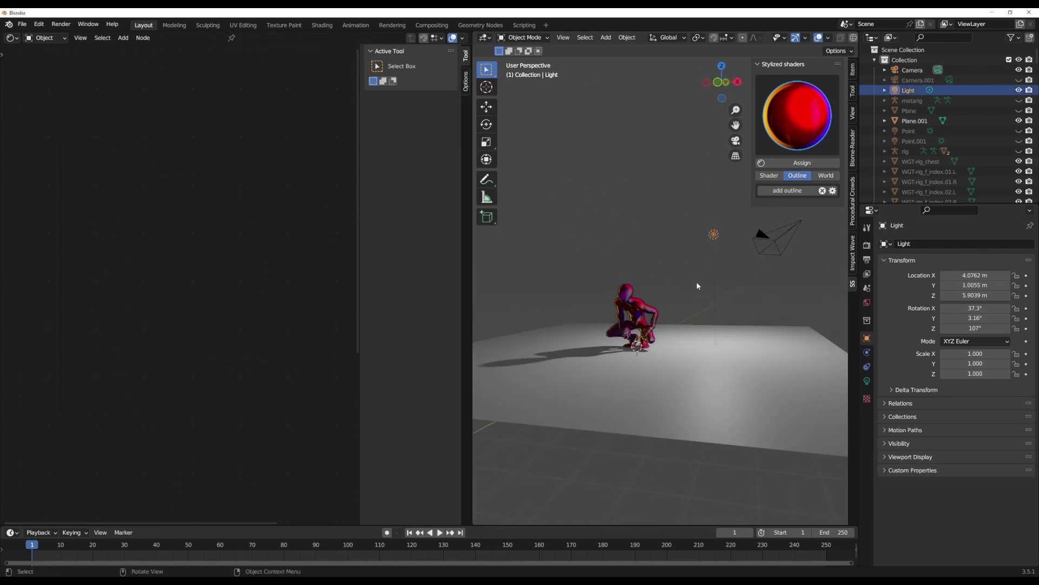
{"action": "left_click", "coordinate": [548, 281]}
{"action": "scroll", "coordinate": [548, 282], "scroll_direction": "up", "scroll_amount": 4}
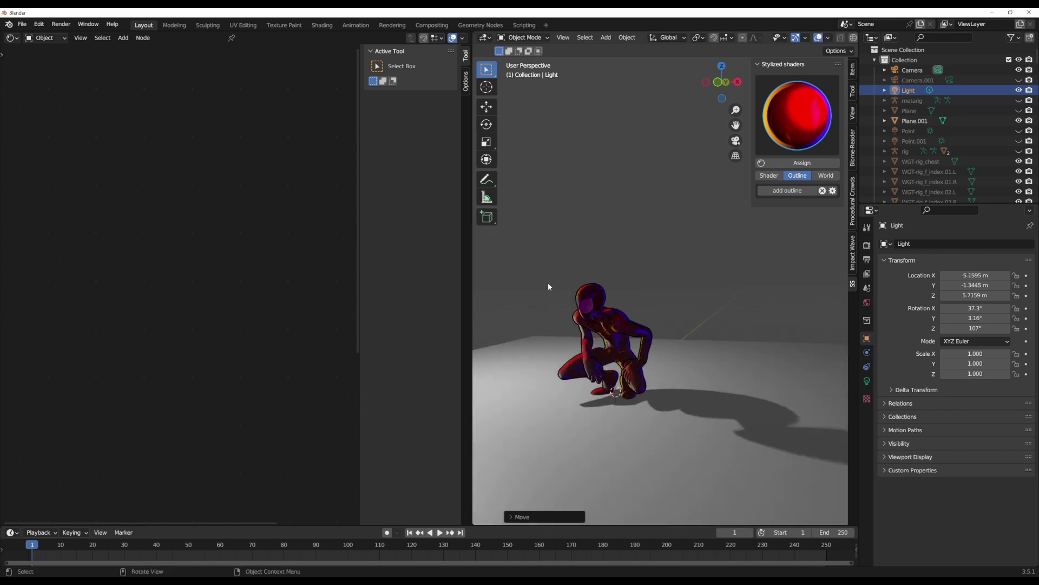
- Reposition the light in front of the character at about X 3.27 m, Y -2.41 m, Z 4.48 m
{"action": "scroll", "coordinate": [597, 289], "scroll_direction": "down", "scroll_amount": 4}
{"action": "key", "text": "g"}
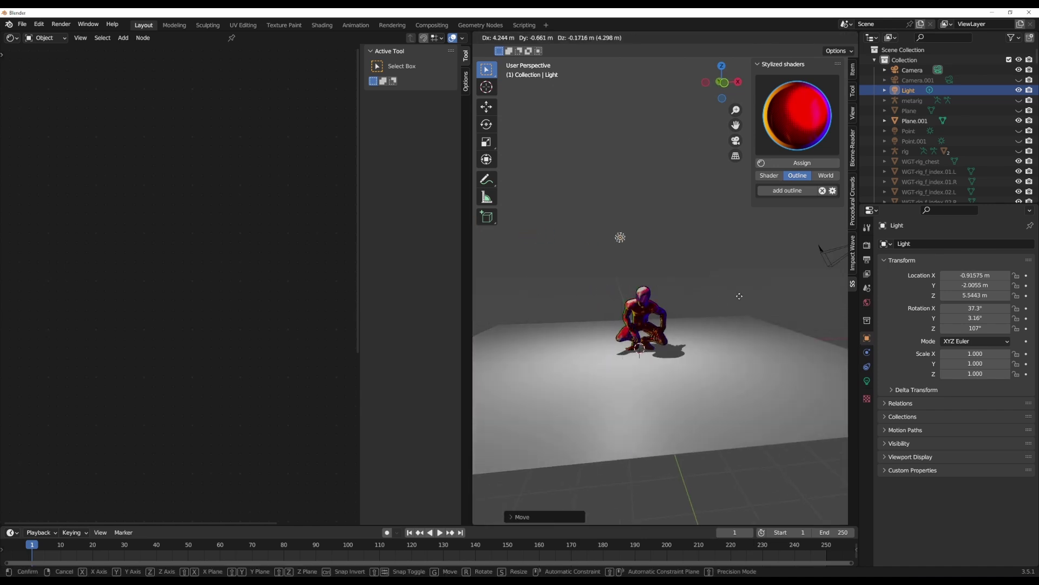
{"action": "left_click", "coordinate": [693, 327]}
{"action": "scroll", "coordinate": [692, 325], "scroll_direction": "up", "scroll_amount": 5}
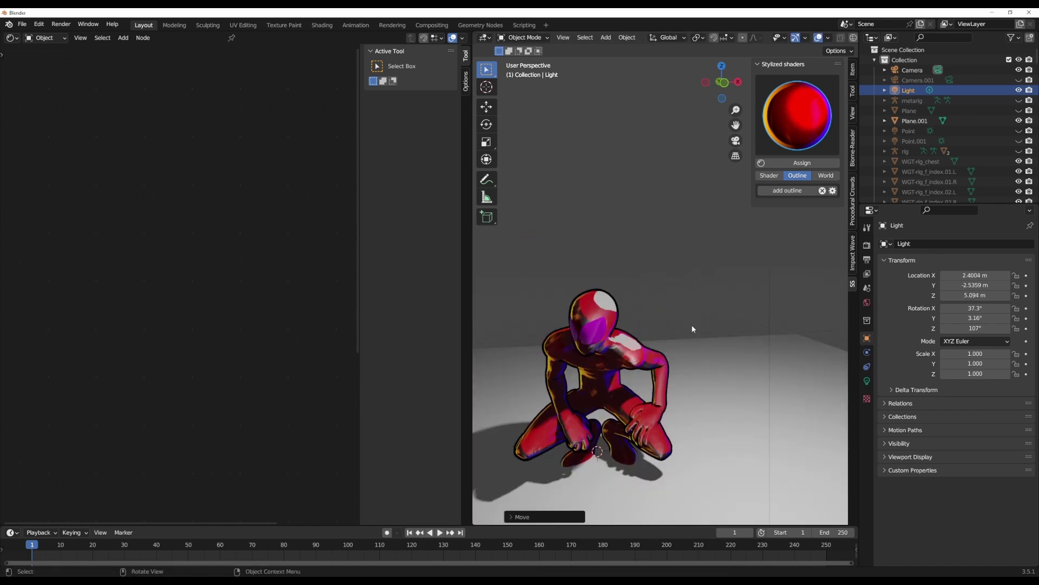
{"action": "left_click", "coordinate": [733, 352]}
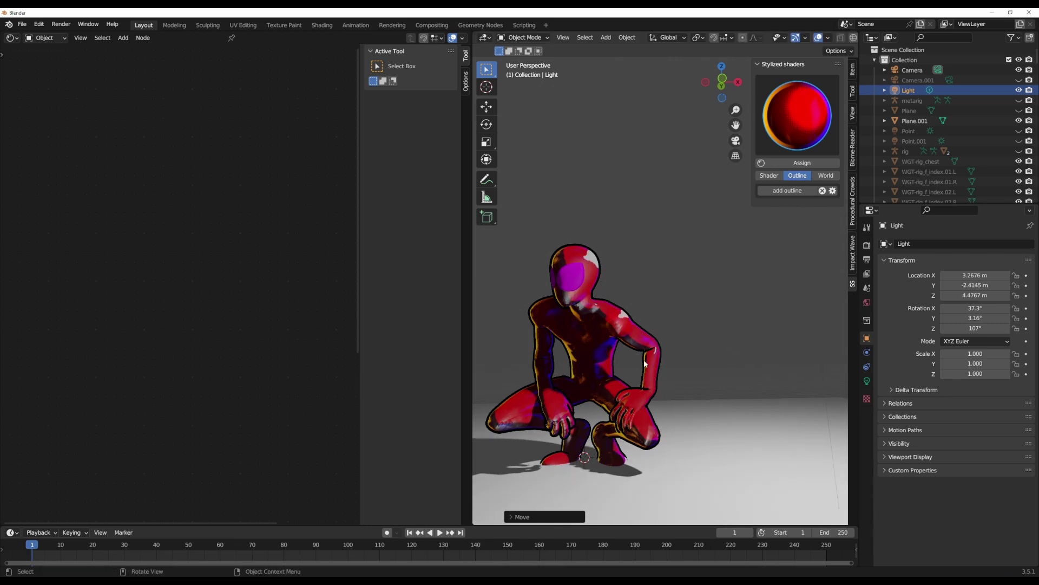
{"action": "scroll", "coordinate": [562, 340], "scroll_direction": "up", "scroll_amount": 6}
{"action": "scroll", "coordinate": [562, 340], "scroll_direction": "down", "scroll_amount": 5}
- Show the character's shader settings in the Stylized Shaders add-on and widen the sidebar so the full setting labels fit
{"action": "left_click", "coordinate": [577, 336]}
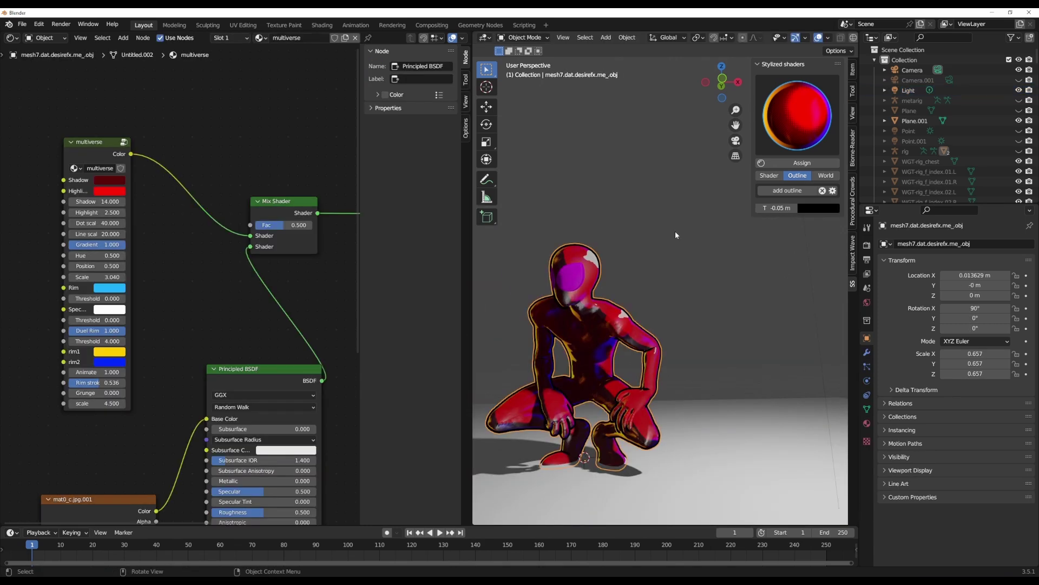
{"action": "left_click", "coordinate": [771, 176]}
{"action": "scroll", "coordinate": [779, 378], "scroll_direction": "down", "scroll_amount": 3}
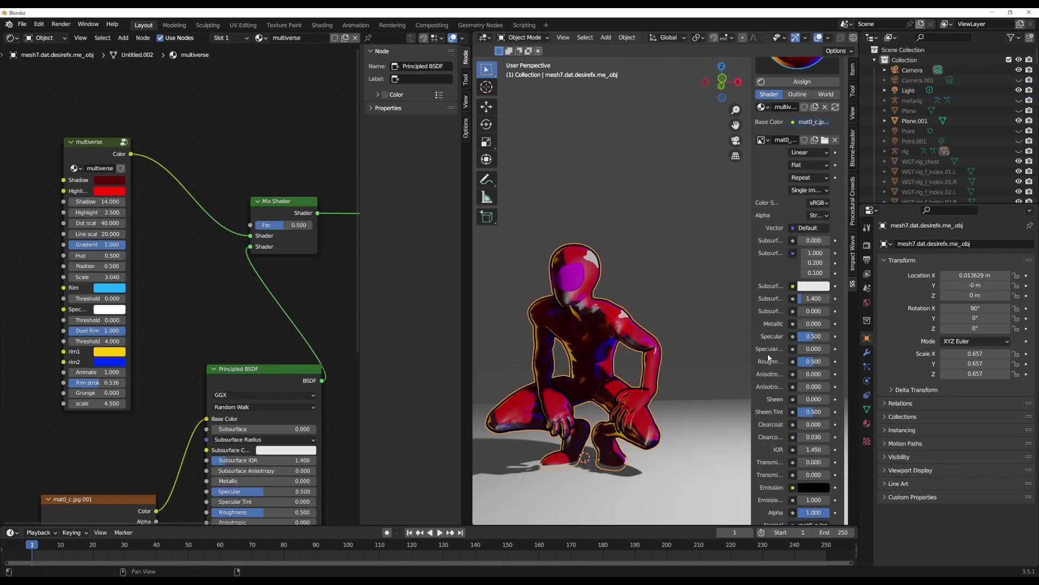
{"action": "left_click_drag", "start_coordinate": [754, 339], "coordinate": [698, 339]}
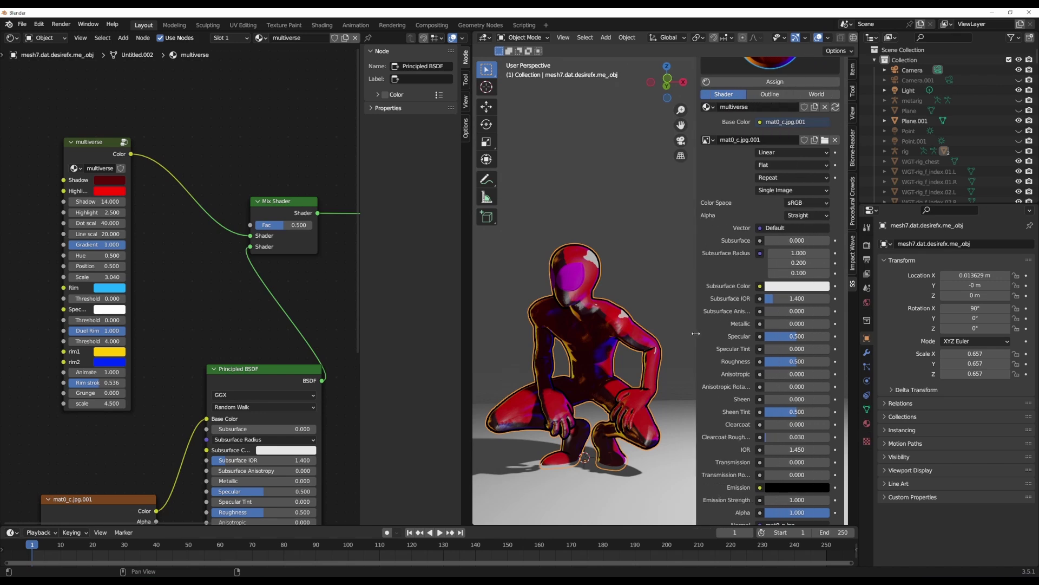
- Examine the lit character and the Principled BSDF settings listed for it, down to the normal texture
{"action": "scroll", "coordinate": [615, 311], "scroll_direction": "down", "scroll_amount": 2}
{"action": "middle_click_drag", "start_coordinate": [632, 316], "coordinate": [618, 317]}
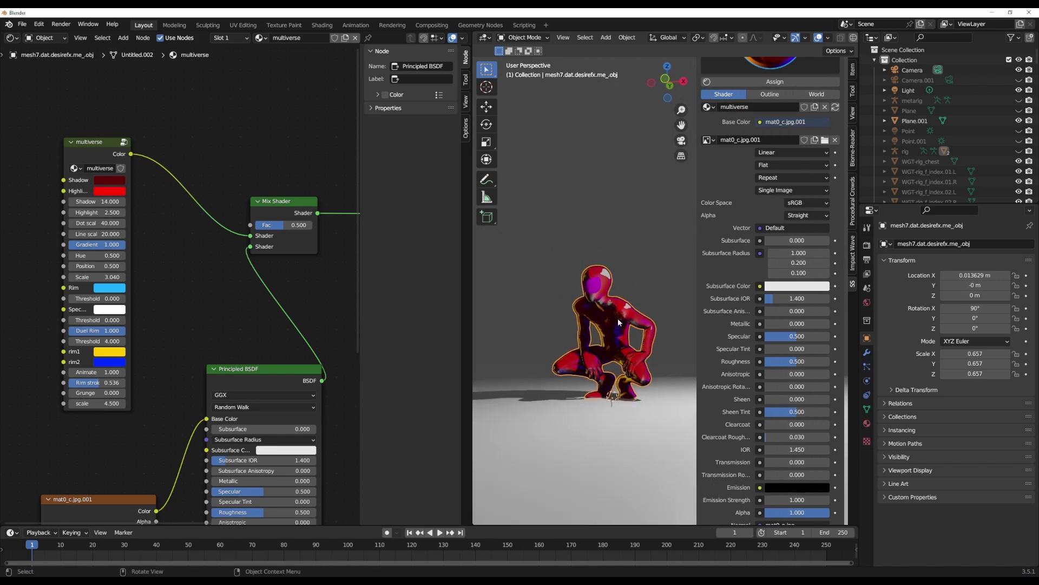
{"action": "scroll", "coordinate": [618, 317], "scroll_direction": "up", "scroll_amount": 1}
{"action": "scroll", "coordinate": [736, 362], "scroll_direction": "down", "scroll_amount": 2}
{"action": "scroll", "coordinate": [735, 364], "scroll_direction": "down", "scroll_amount": 4}
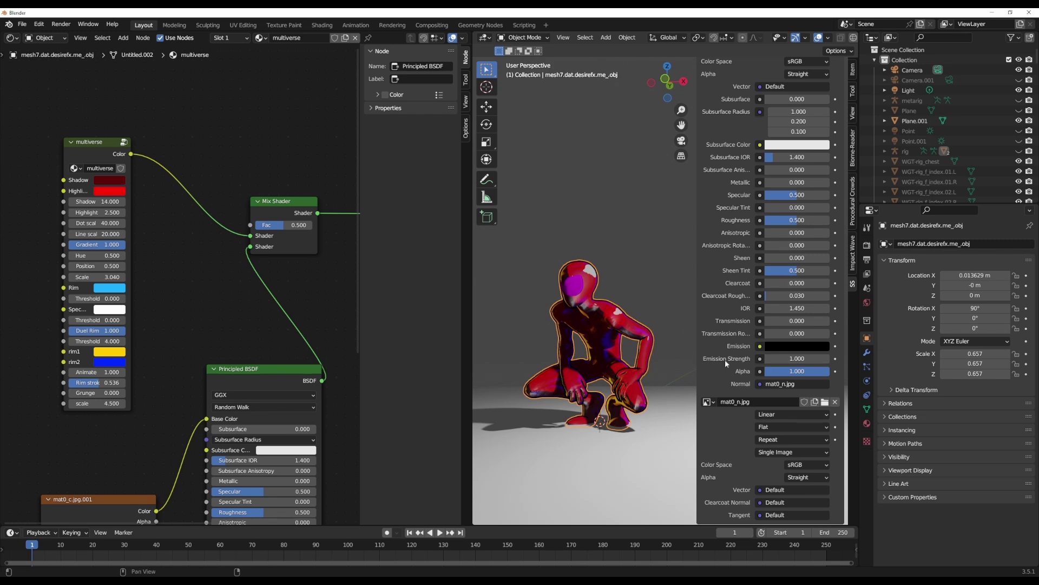
{"action": "scroll", "coordinate": [814, 298], "scroll_direction": "up", "scroll_amount": 6}
{"action": "scroll", "coordinate": [814, 297], "scroll_direction": "up", "scroll_amount": 3}
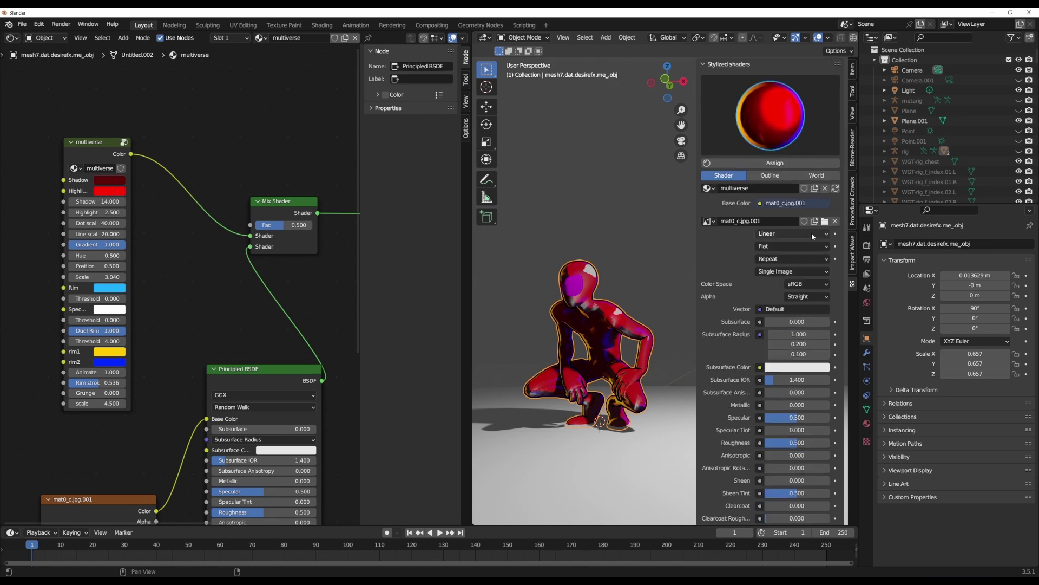
- Show the multiverse node's settings and change its rim1 color to light green
{"action": "left_click", "coordinate": [96, 153]}
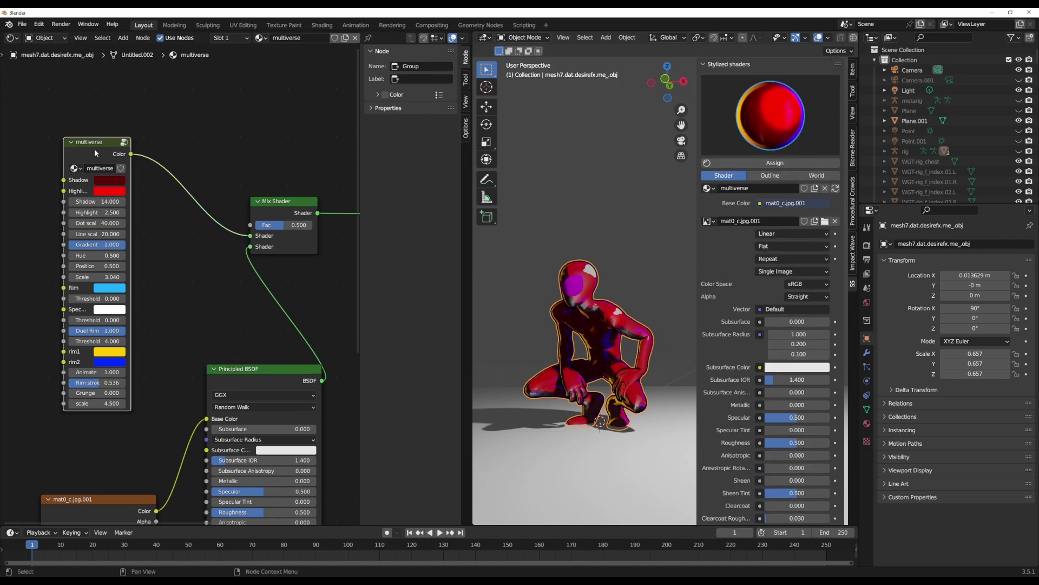
{"action": "scroll", "coordinate": [606, 380], "scroll_direction": "up", "scroll_amount": 2}
{"action": "scroll", "coordinate": [605, 382], "scroll_direction": "down", "scroll_amount": 1}
{"action": "middle_click_drag", "start_coordinate": [605, 381], "coordinate": [633, 344], "text": "shift"}
{"action": "left_click", "coordinate": [783, 405]}
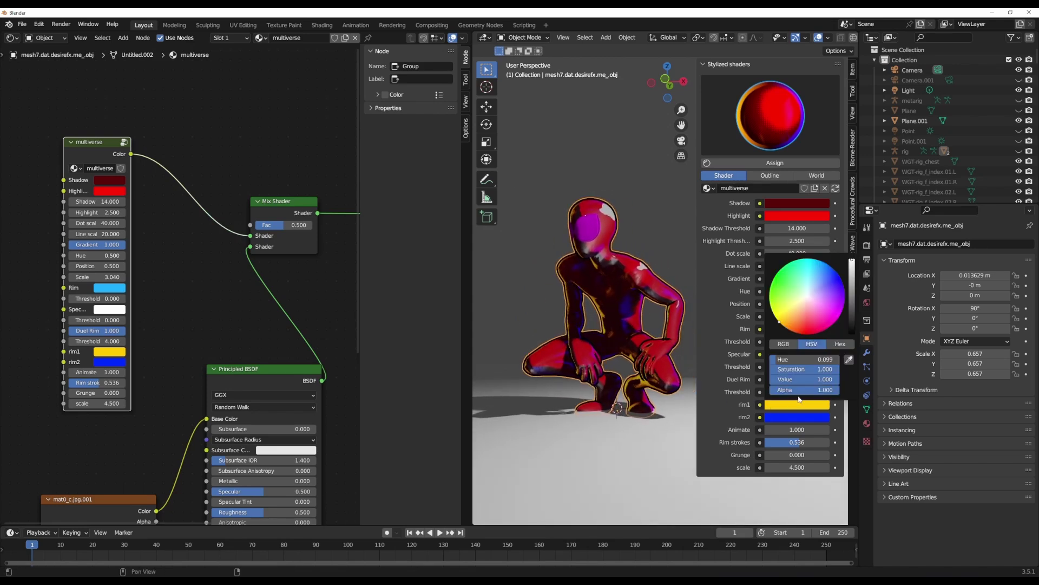
{"action": "mouse_move", "coordinate": [804, 323]}
{"action": "left_mouse_down"}
{"action": "mouse_move", "coordinate": [844, 304]}
{"action": "mouse_move", "coordinate": [837, 284]}
{"action": "mouse_move", "coordinate": [818, 271]}
{"action": "mouse_move", "coordinate": [788, 274]}
{"action": "mouse_move", "coordinate": [805, 270]}
{"action": "mouse_move", "coordinate": [783, 291]}
{"action": "left_mouse_up"}
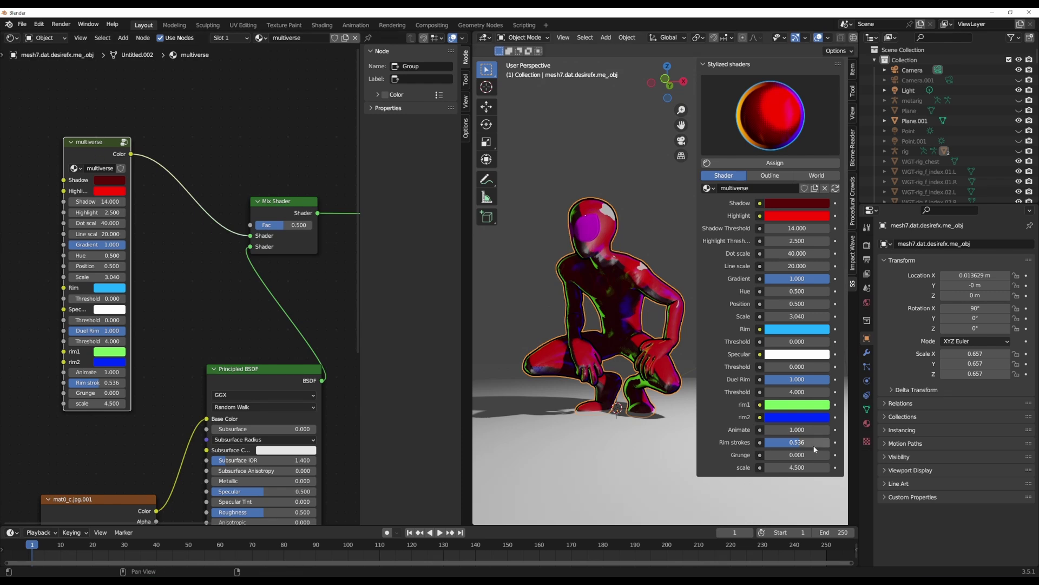
- Play the timeline animation, set the multiverse shader's Animate value to -0.2, and stop playback
{"action": "left_click", "coordinate": [440, 533]}
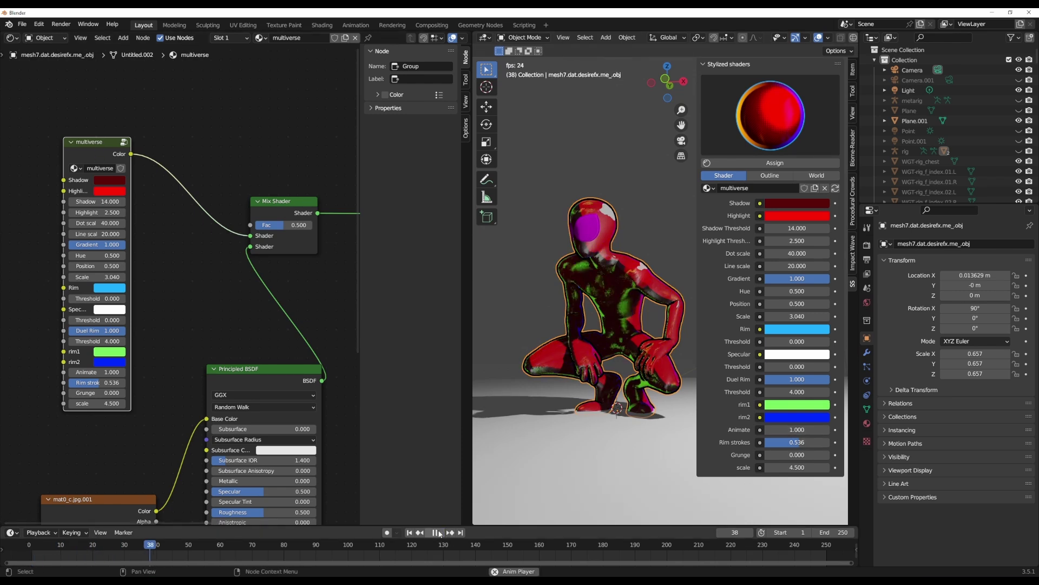
{"action": "left_click_drag", "start_coordinate": [797, 430], "coordinate": [770, 429]}
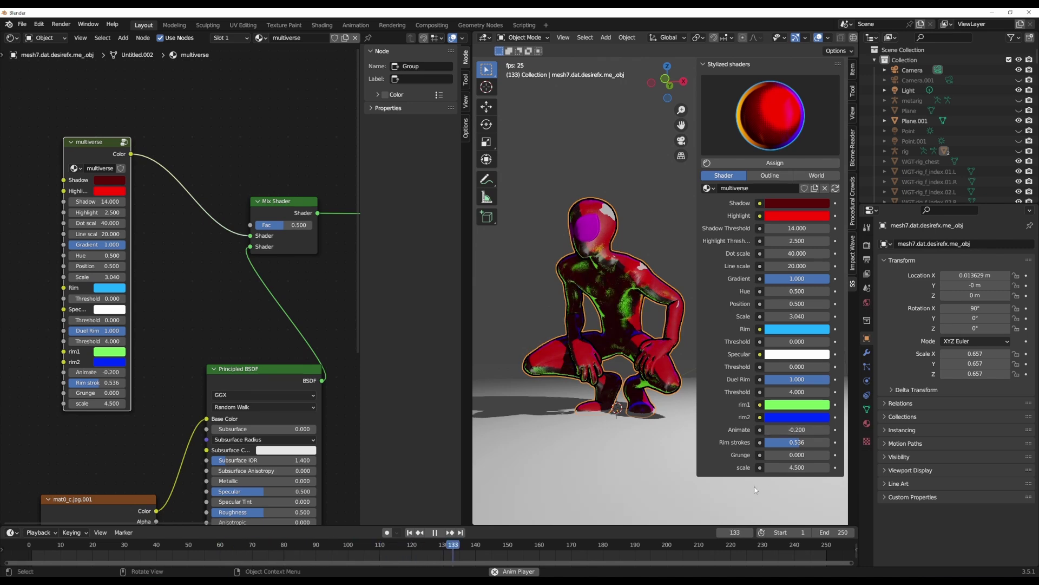
{"action": "key", "text": "space"}
- Choose the glitter shader preset and assign it to the character
{"action": "left_click", "coordinate": [769, 135]}
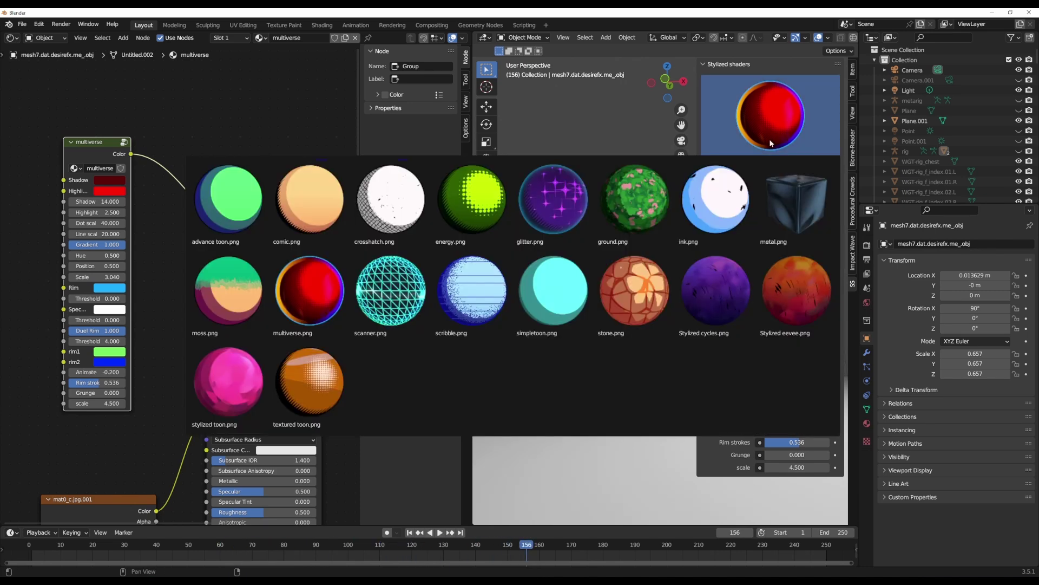
{"action": "left_click", "coordinate": [558, 200]}
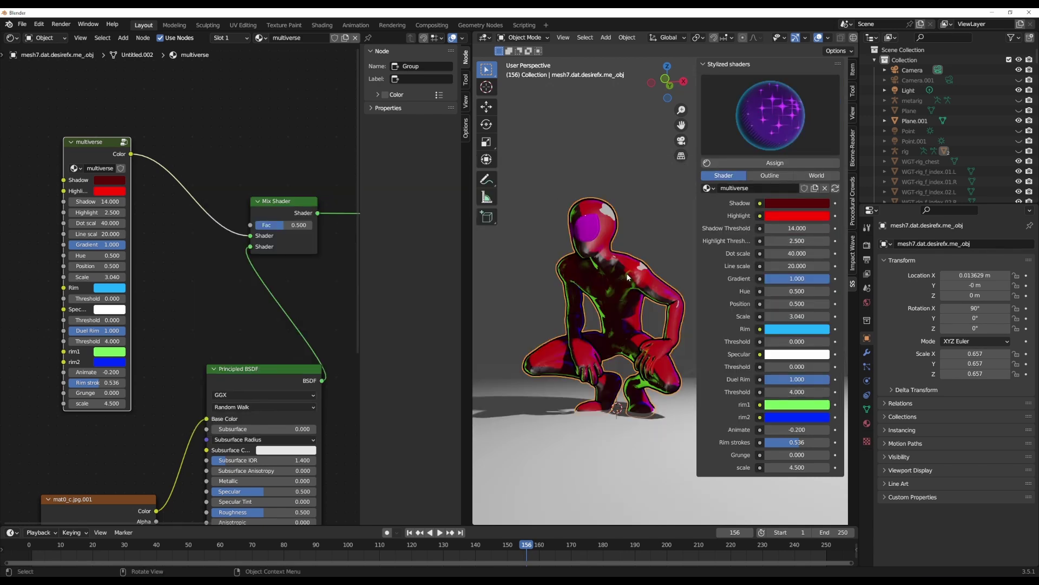
{"action": "left_click", "coordinate": [763, 128]}
{"action": "left_click", "coordinate": [769, 150]}
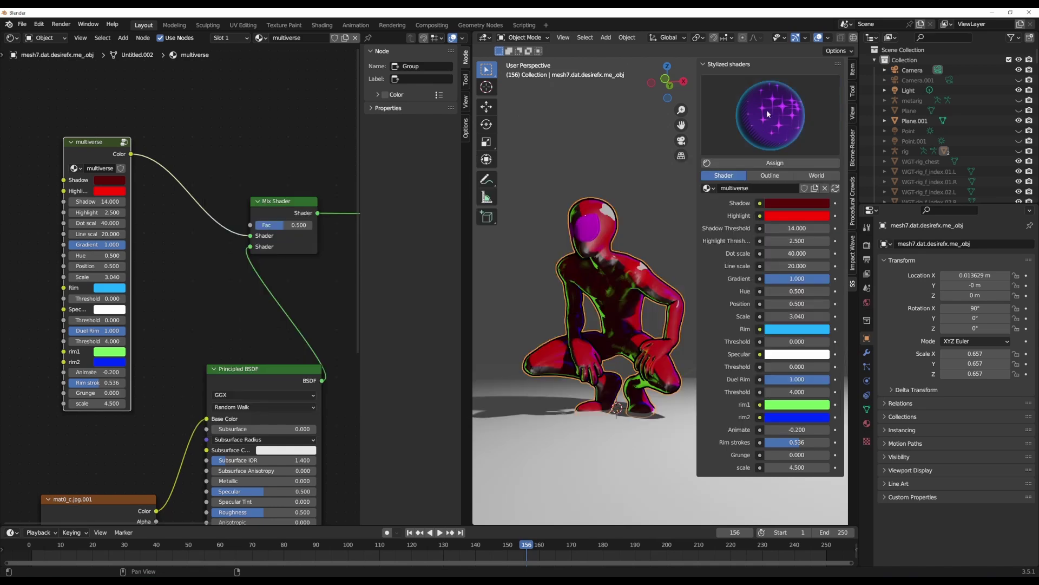
{"action": "left_click", "coordinate": [782, 164]}
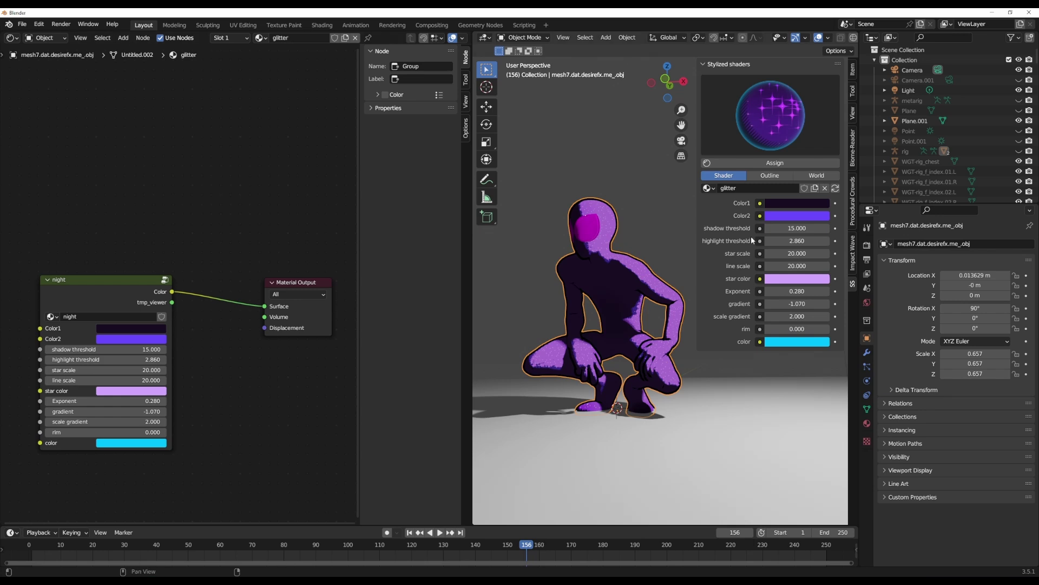
- Choose the stone shader preset, assign it to the character, and inspect the result from a slightly different angle
{"action": "left_click", "coordinate": [753, 135]}
{"action": "left_click", "coordinate": [642, 294]}
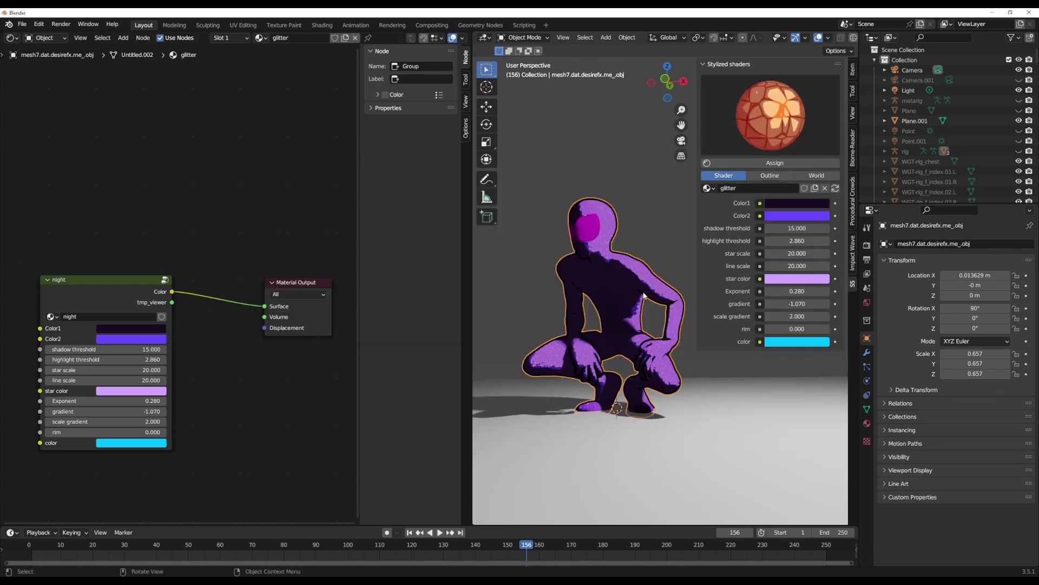
{"action": "left_click", "coordinate": [774, 163]}
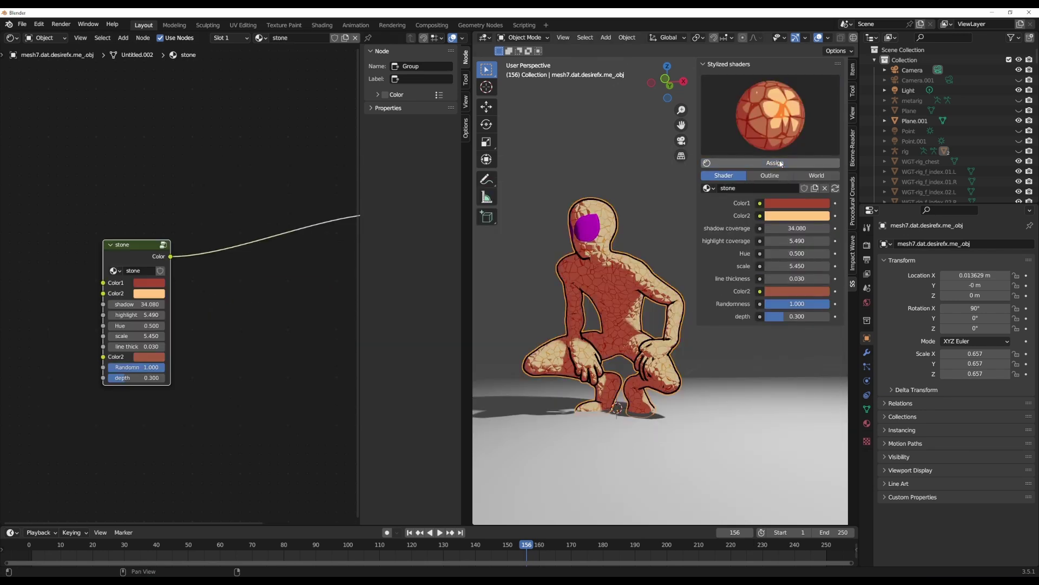
{"action": "mouse_move", "coordinate": [687, 261]}
{"action": "middle_mouse_down"}
{"action": "mouse_move", "coordinate": [597, 268]}
{"action": "mouse_move", "coordinate": [689, 272]}
{"action": "middle_mouse_up"}
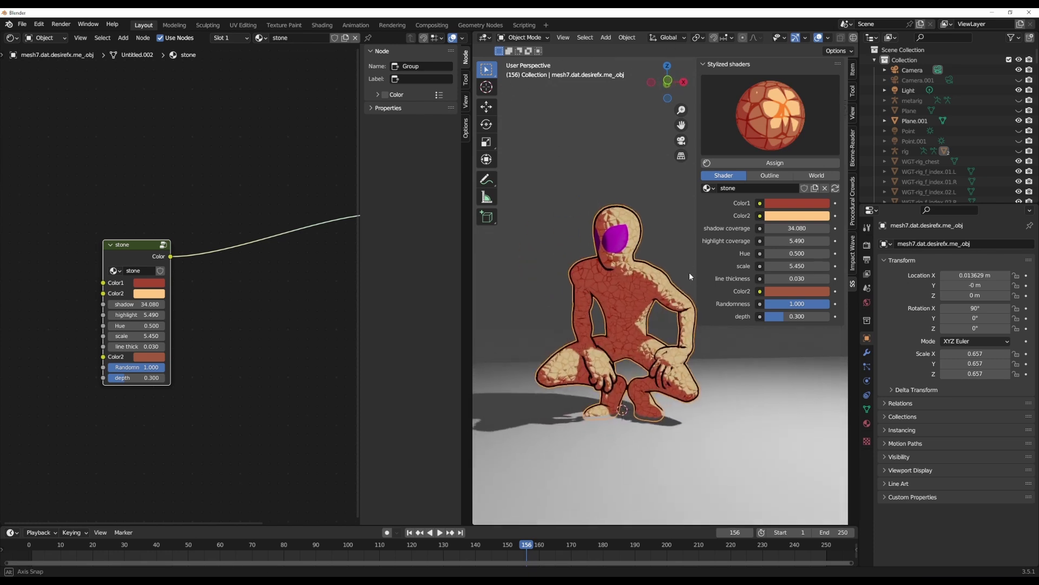
{"action": "scroll", "coordinate": [649, 285], "scroll_direction": "up", "scroll_amount": 2}
{"action": "scroll", "coordinate": [649, 284], "scroll_direction": "down", "scroll_amount": 2}
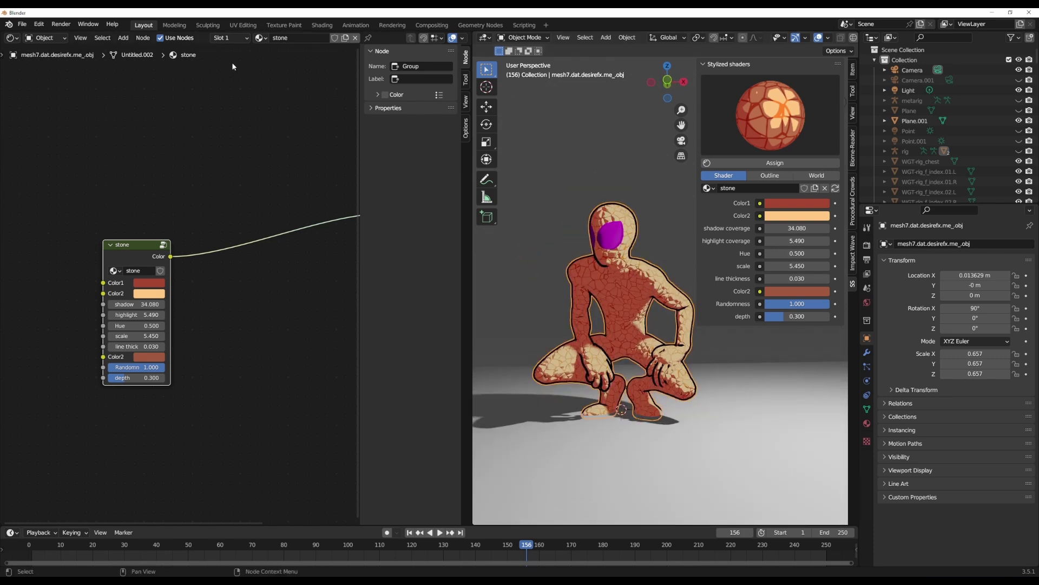
- Switch the character's material from stone back to the existing multiverse material
{"action": "left_click", "coordinate": [262, 38]}
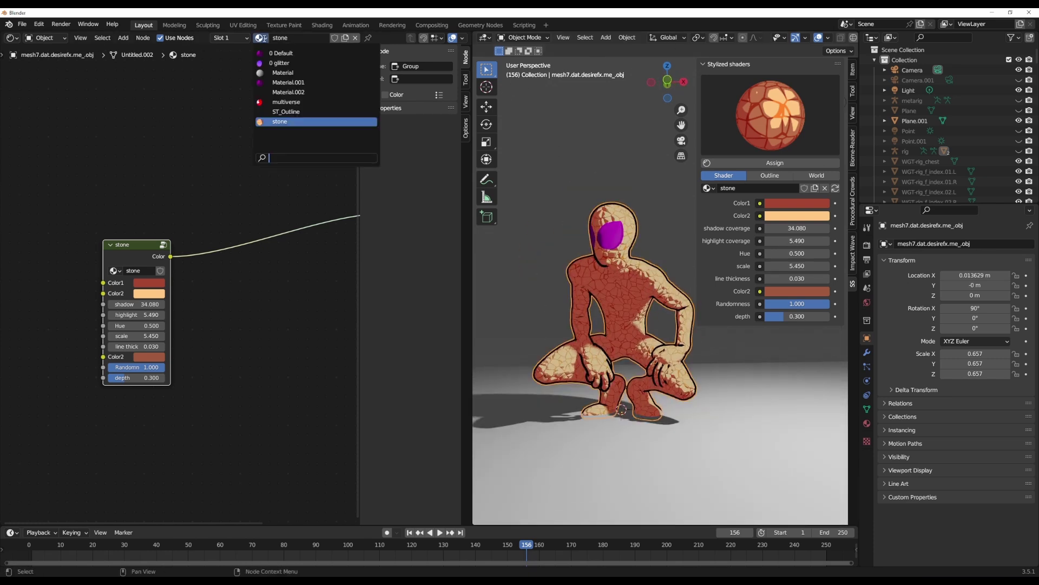
{"action": "left_click", "coordinate": [307, 103]}
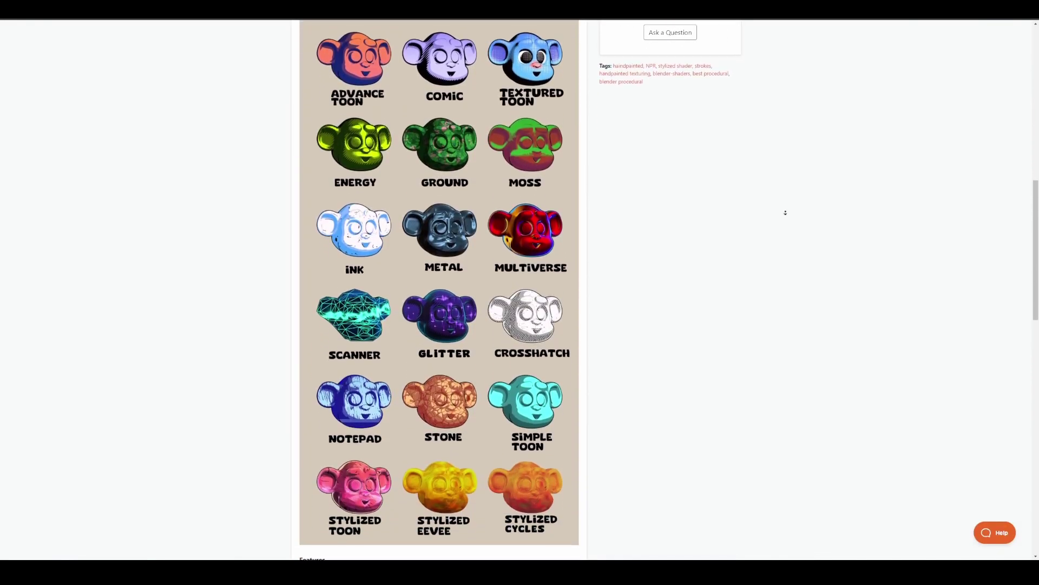
- Return to the start of the Stylized Shaders product page on Blender Market to view its product versions
{"action": "scroll", "coordinate": [761, 284], "scroll_direction": "up", "scroll_amount": 7}
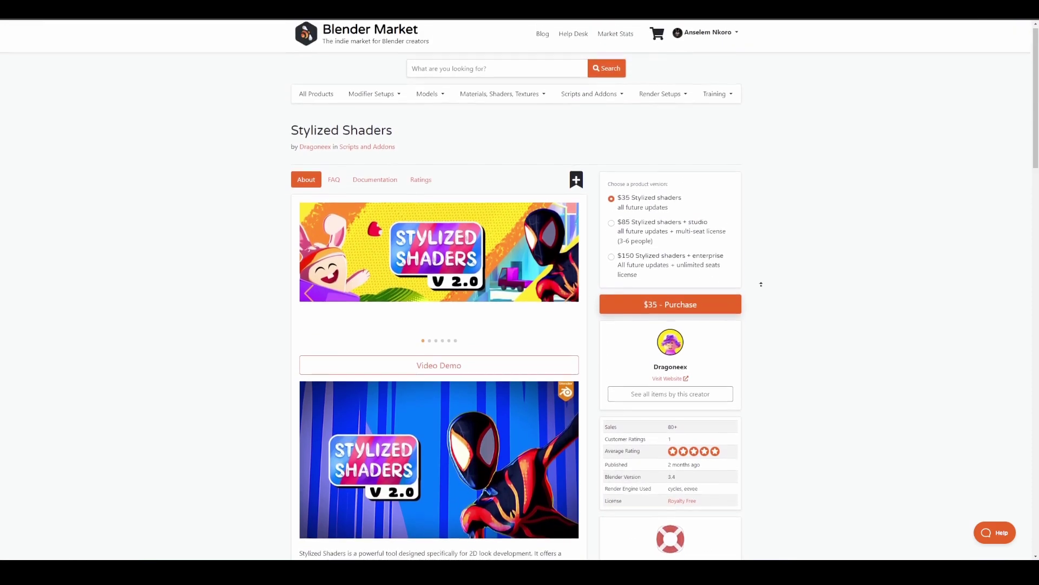